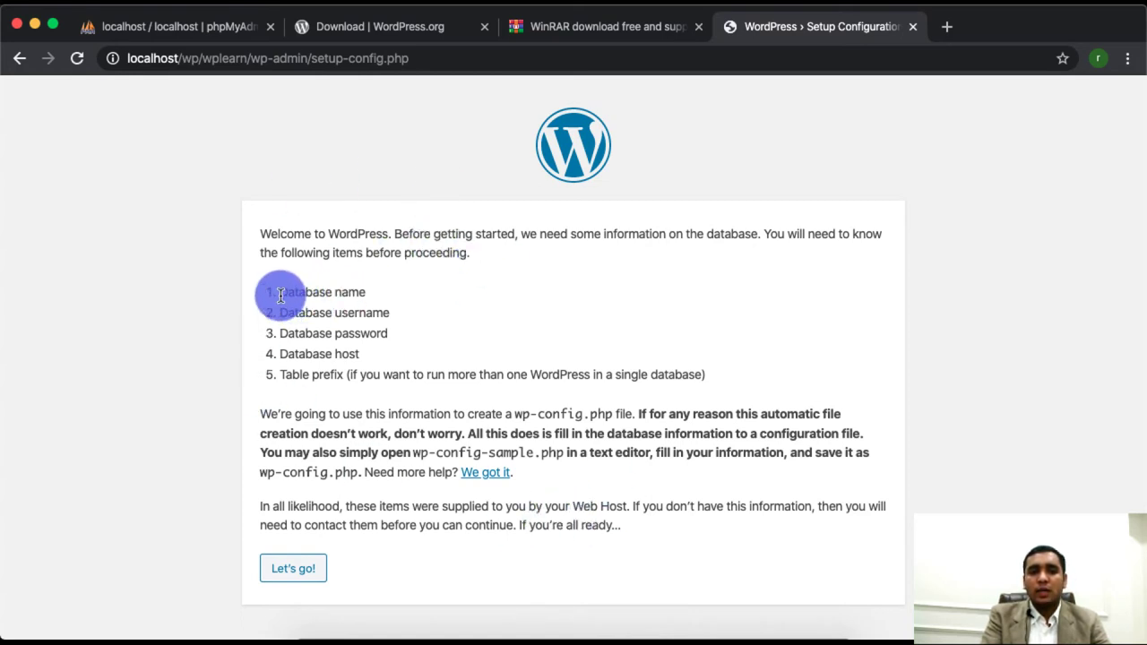
# - Point out the database name and username requirements, continue to the connection form, then switch to phpMyAdmin
pyautogui.moveTo(280, 296); pyautogui.dragTo(355, 299)
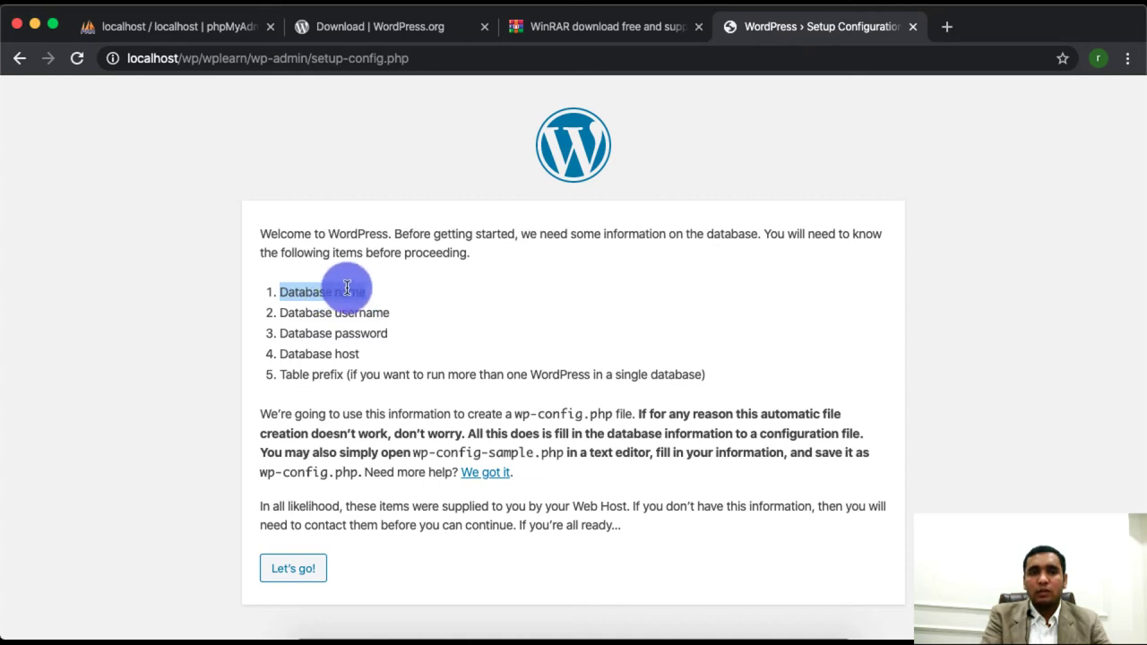
pyautogui.doubleClick(347, 291)
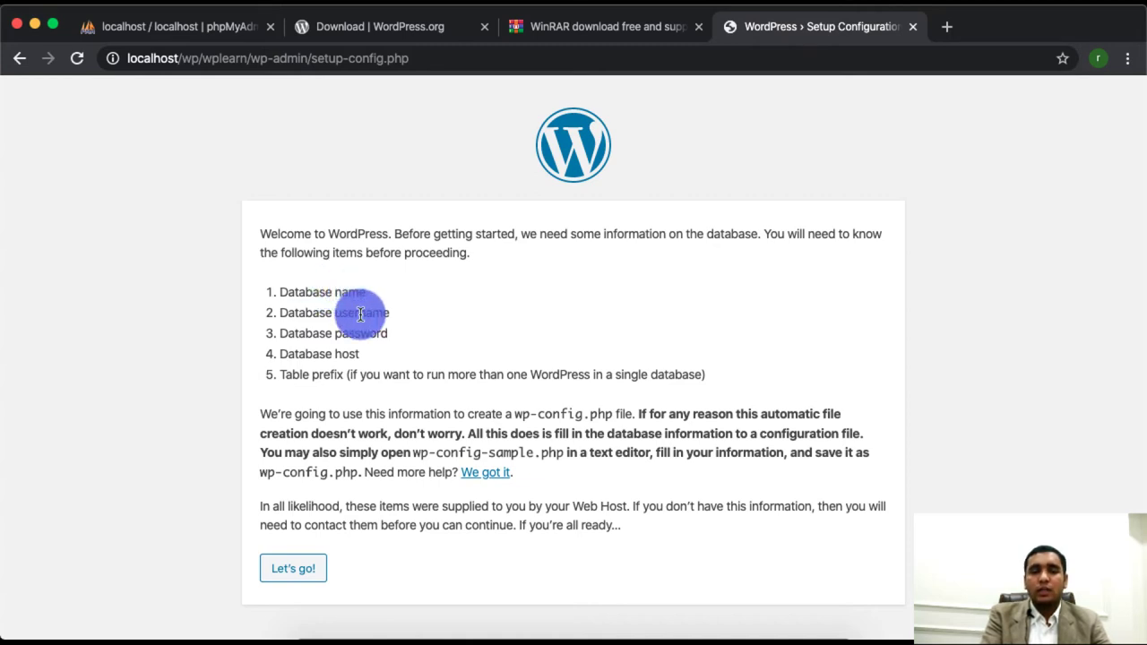
pyautogui.doubleClick(360, 313)
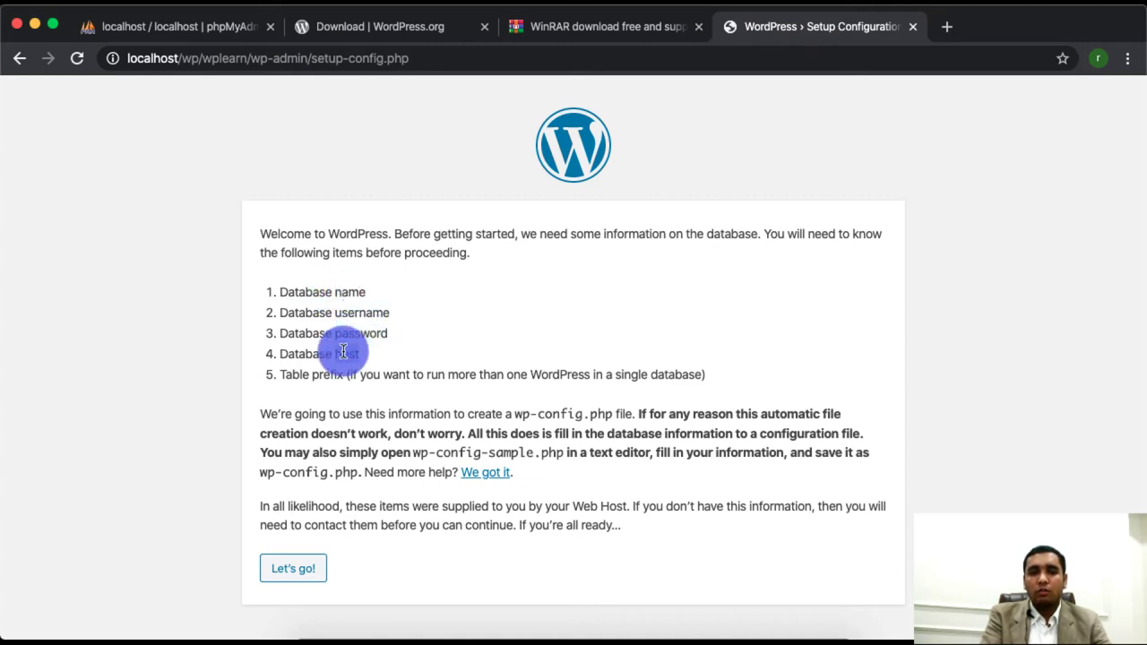
pyautogui.click(294, 570)
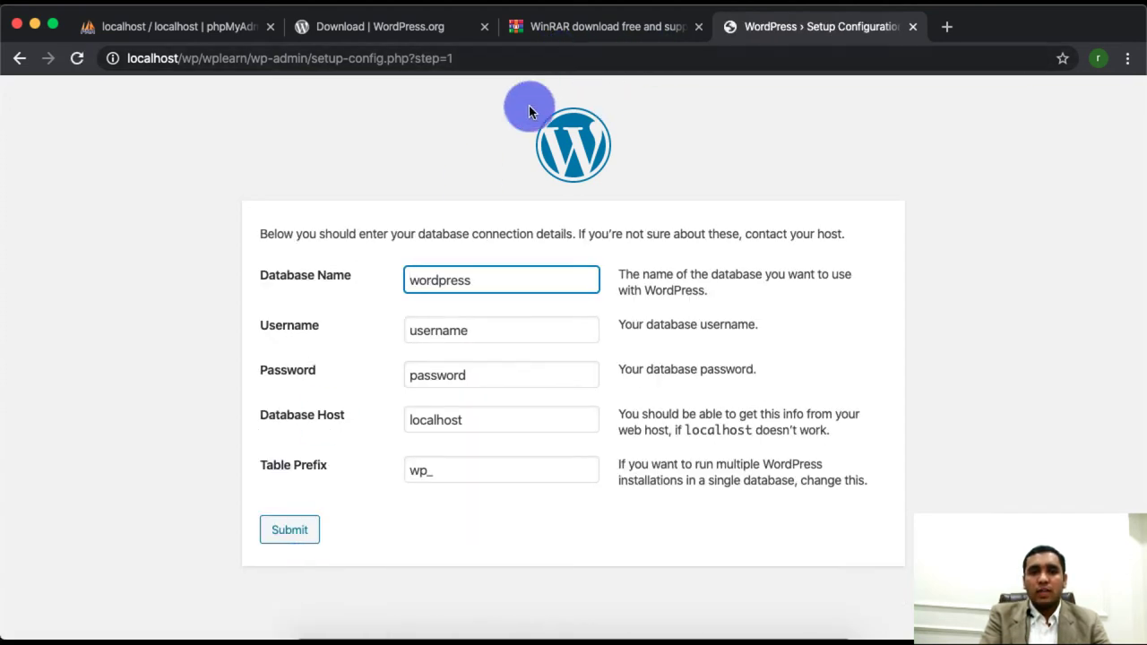
pyautogui.click(176, 26)
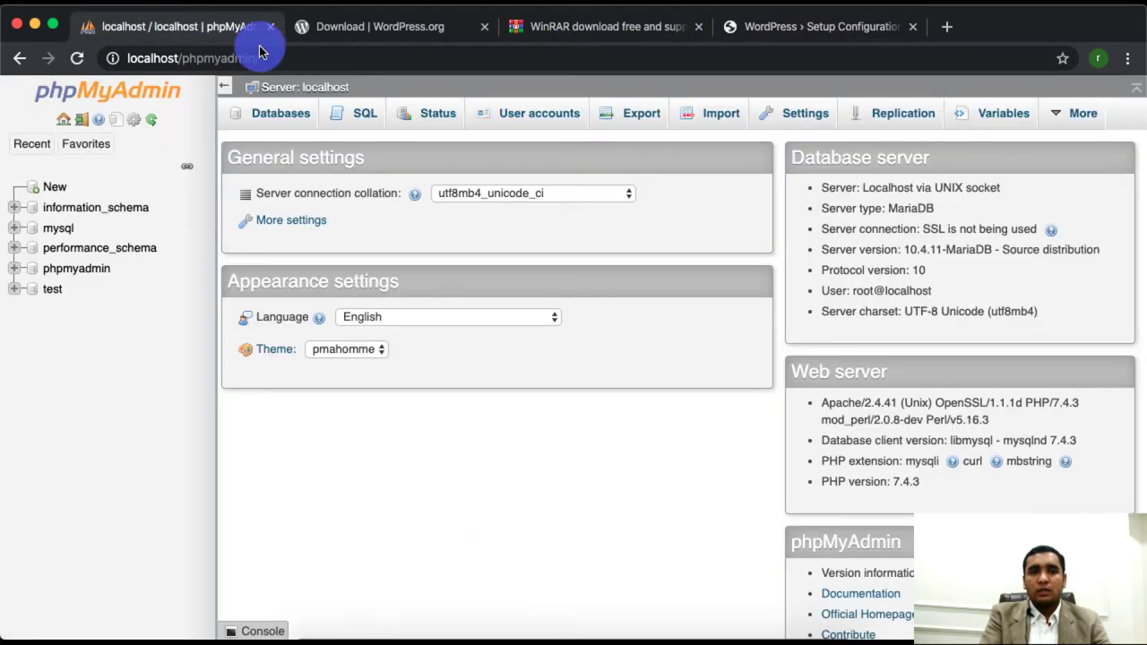
# - Load localhost in a new tab and reach phpMyAdmin through the XAMPP dashboard link
pyautogui.click(948, 26)
pyautogui.write('localhost')
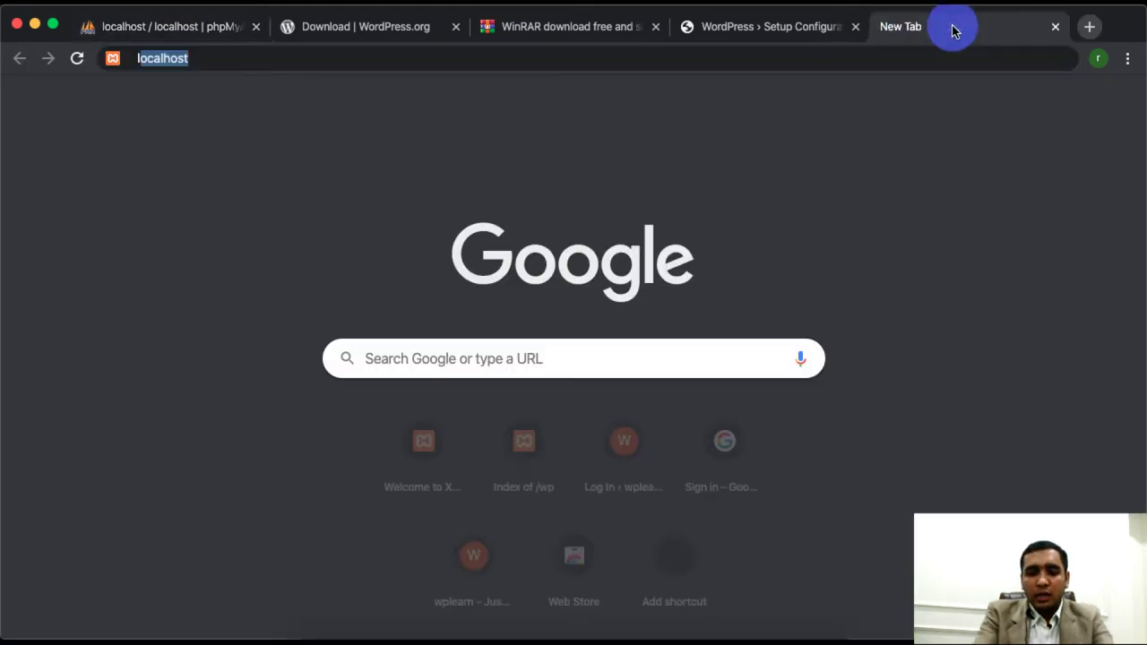
pyautogui.write('/p')
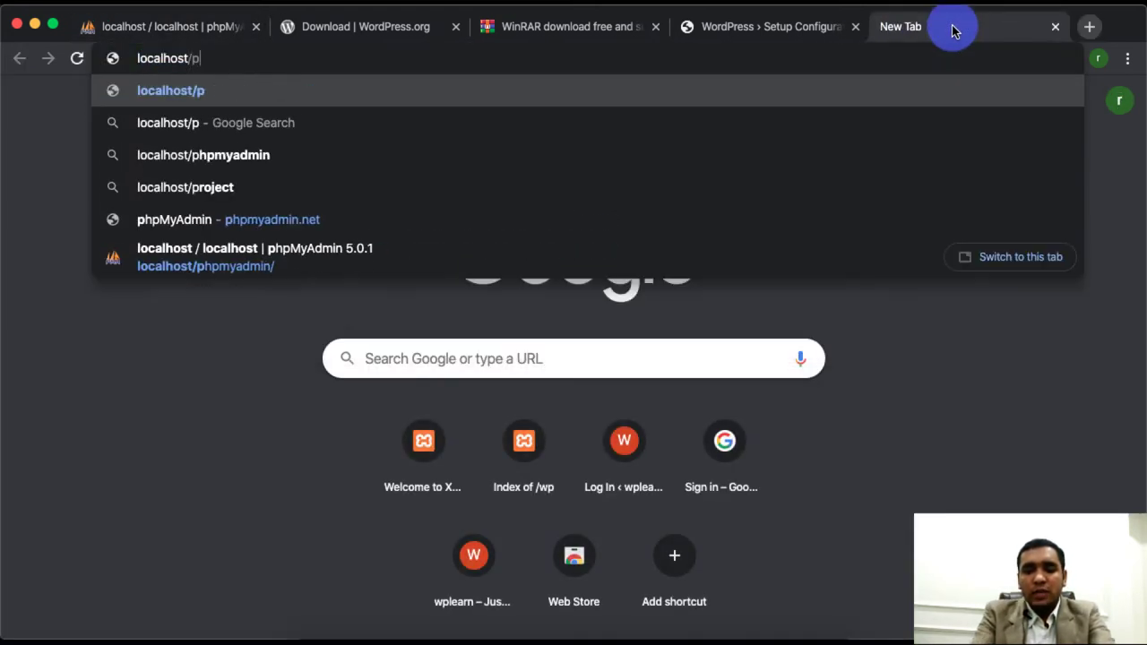
pyautogui.write('hpmyadmin')
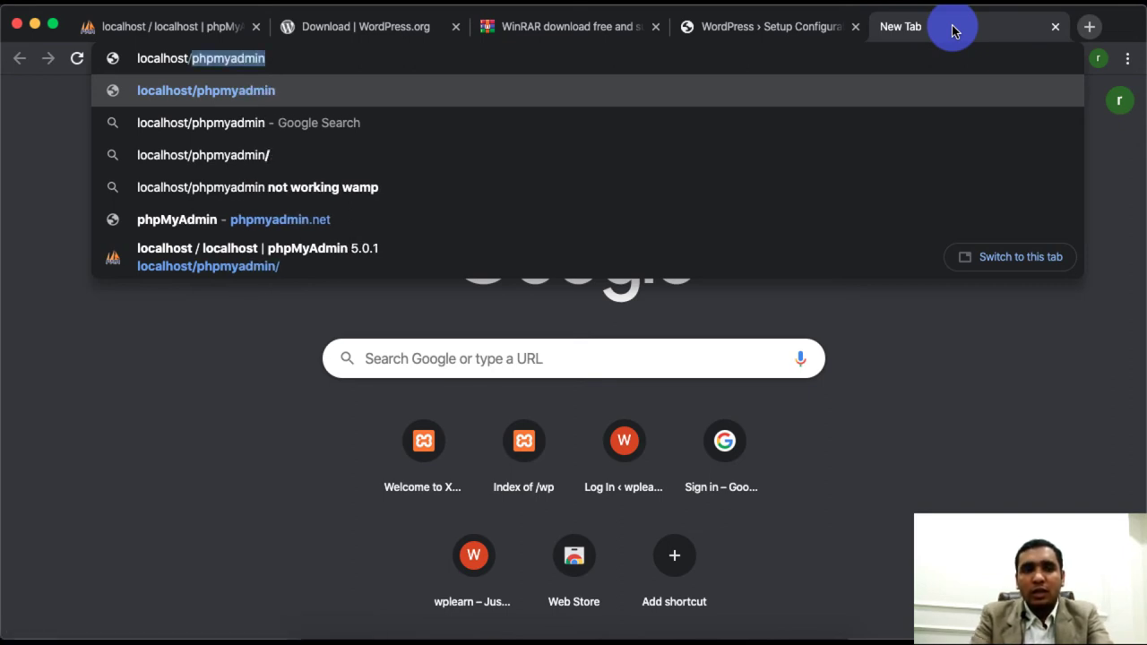
pyautogui.press('BackSpace')
pyautogui.press('BackSpace')
pyautogui.press('Return')
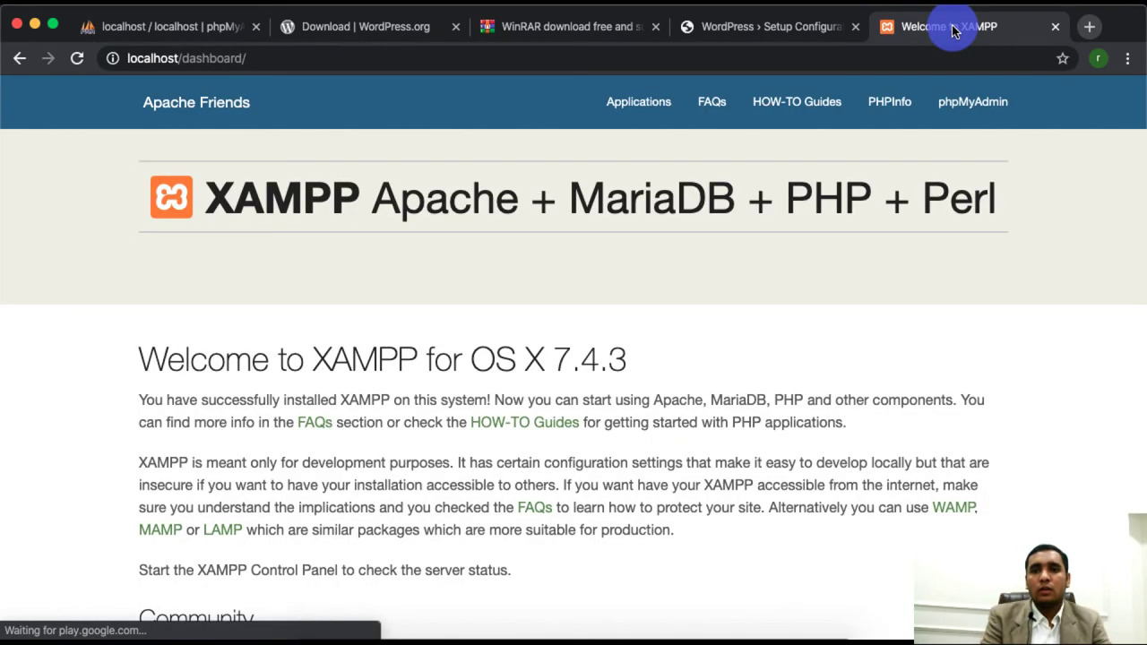
pyautogui.click(981, 108)
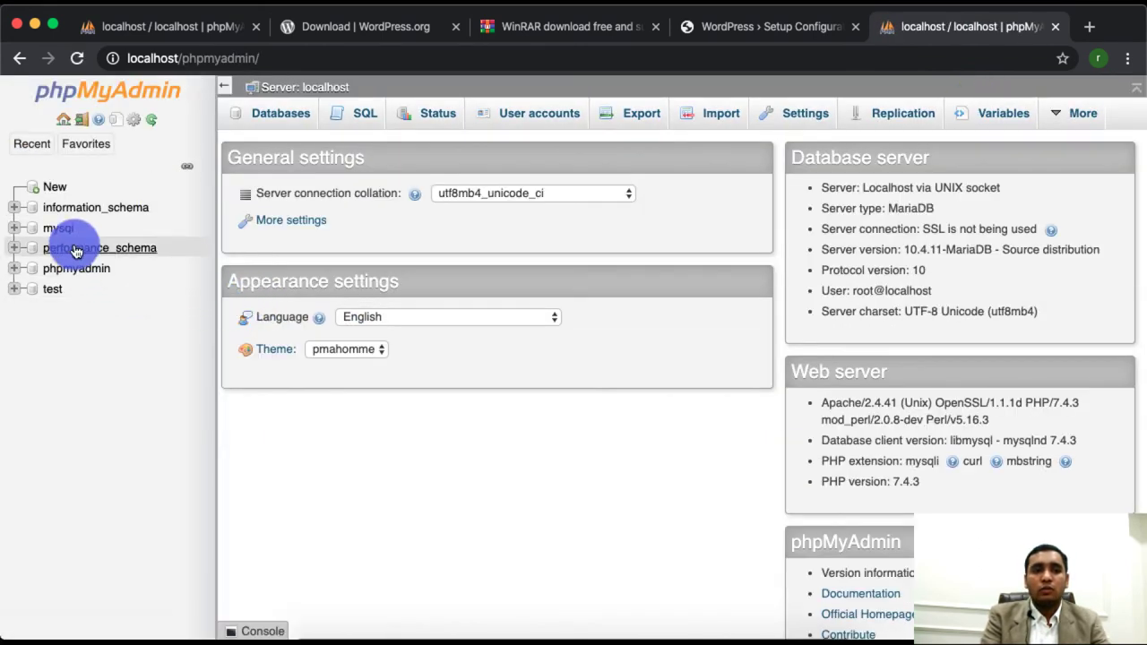
# - Create a database named wplearn from phpMyAdmin's New database page
pyautogui.click(55, 189)
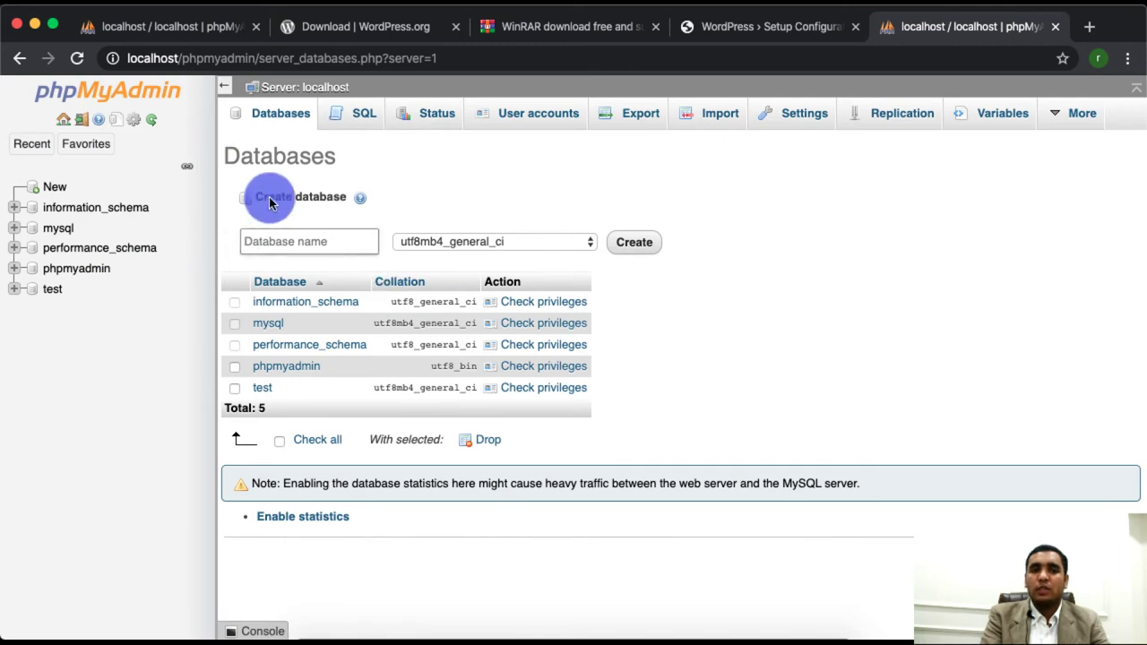
pyautogui.click(304, 242)
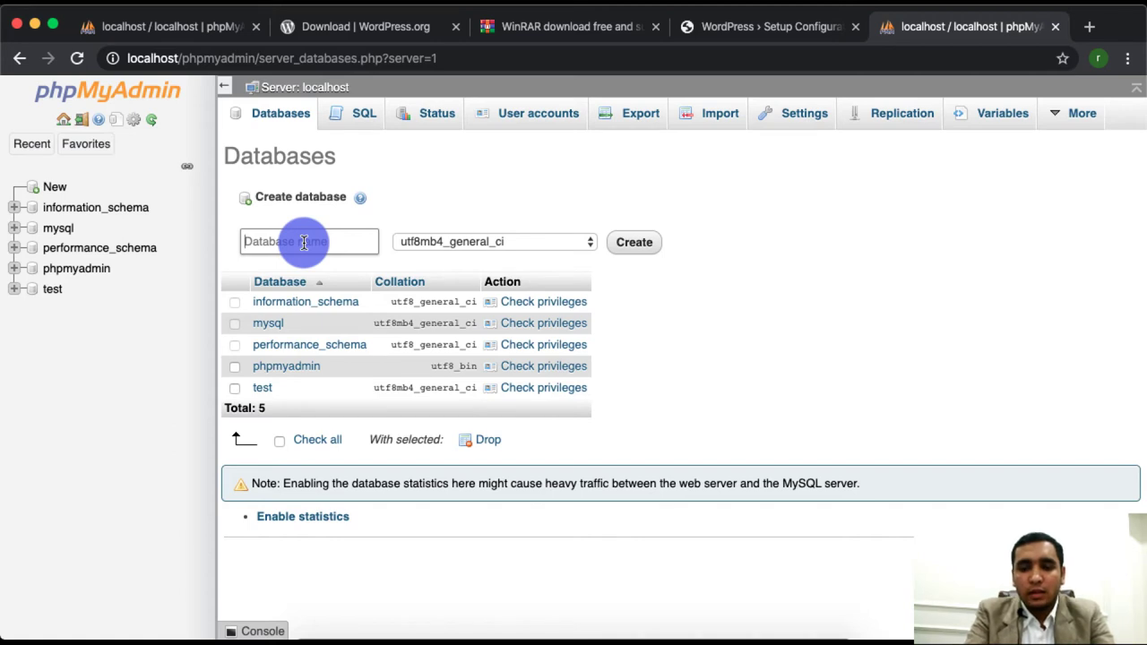
pyautogui.write('wplearn')
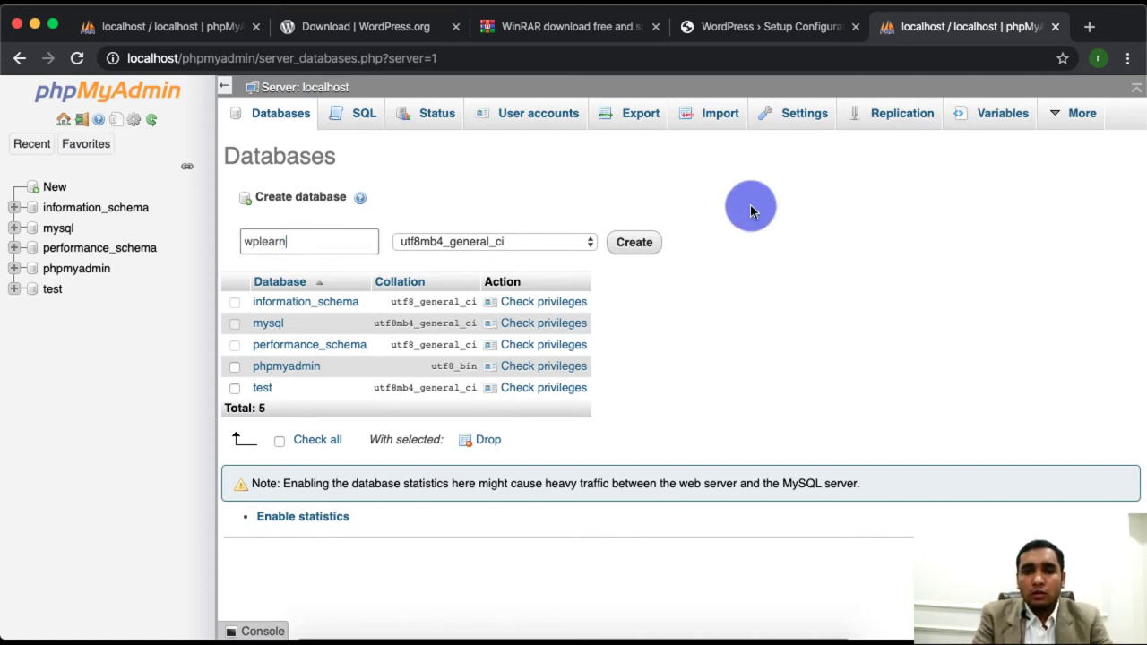
pyautogui.click(647, 245)
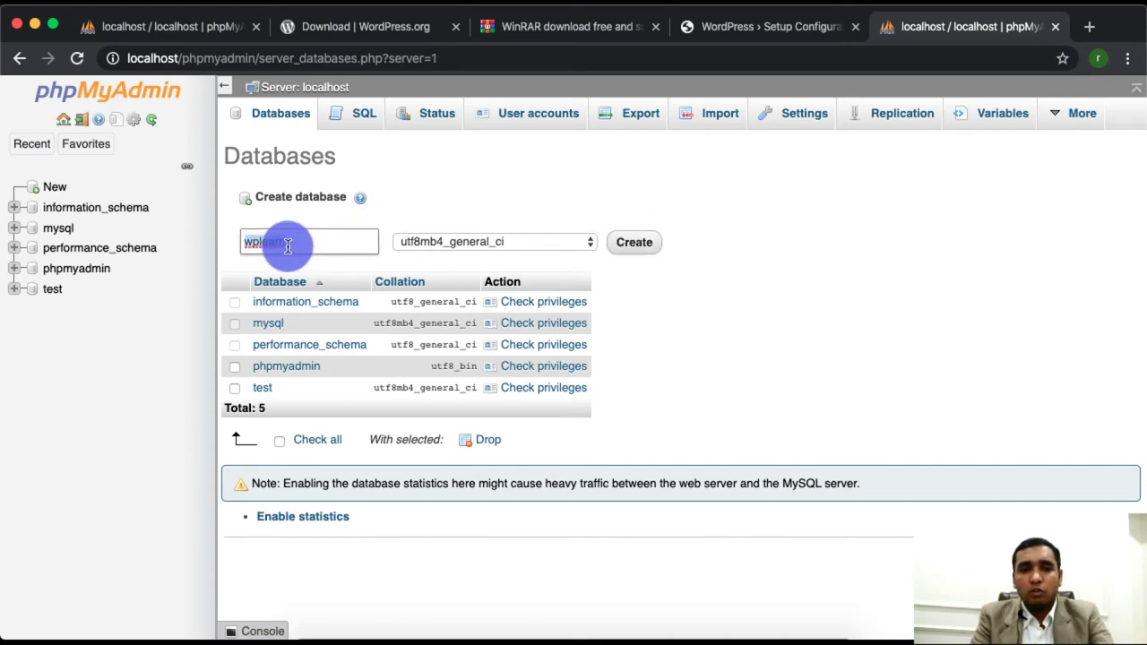
pyautogui.click(637, 244)
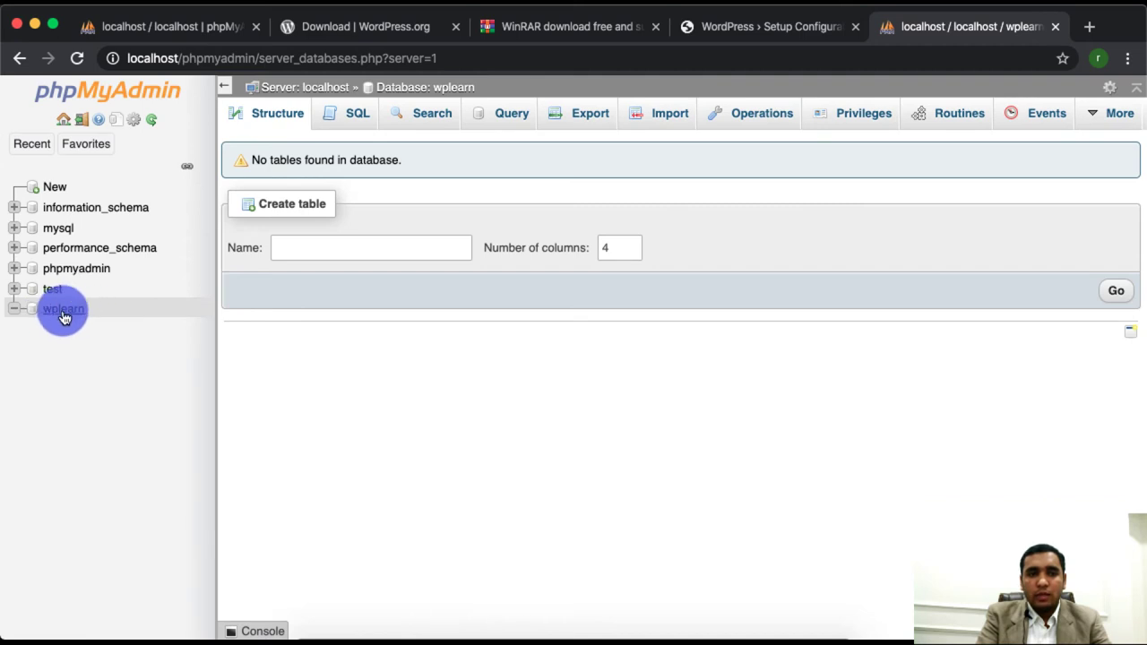
# - Enter wplearn as the database name, cross-checking it against the empty database in phpMyAdmin
pyautogui.click(728, 30)
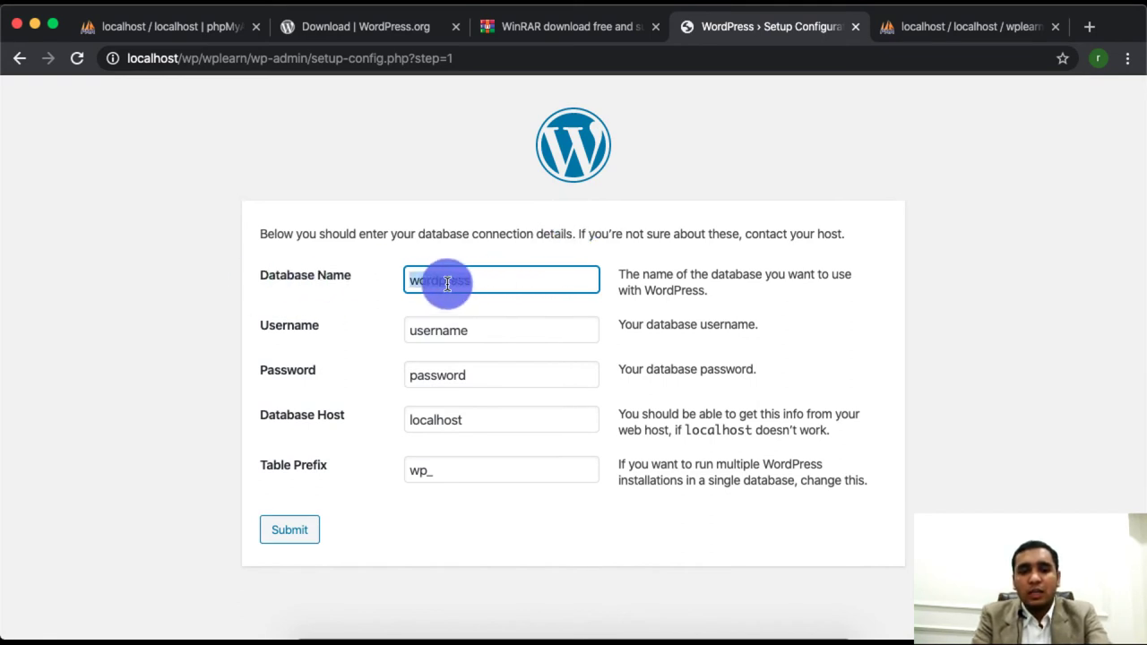
pyautogui.write('wplearn')
pyautogui.click(960, 26)
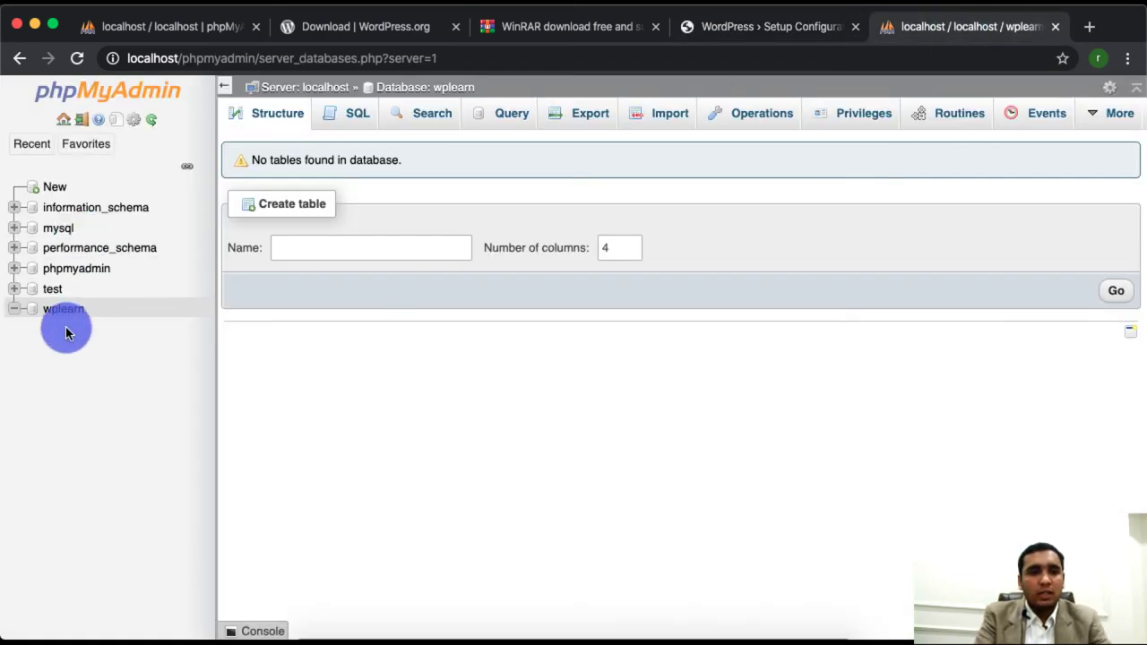
pyautogui.click(758, 29)
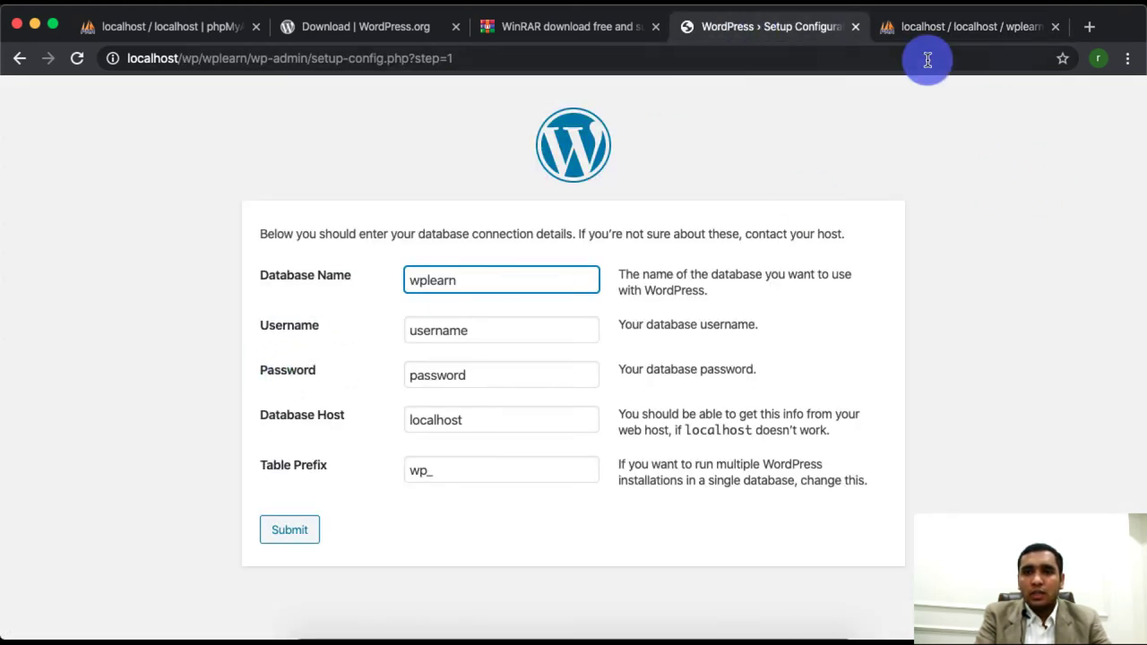
pyautogui.click(945, 27)
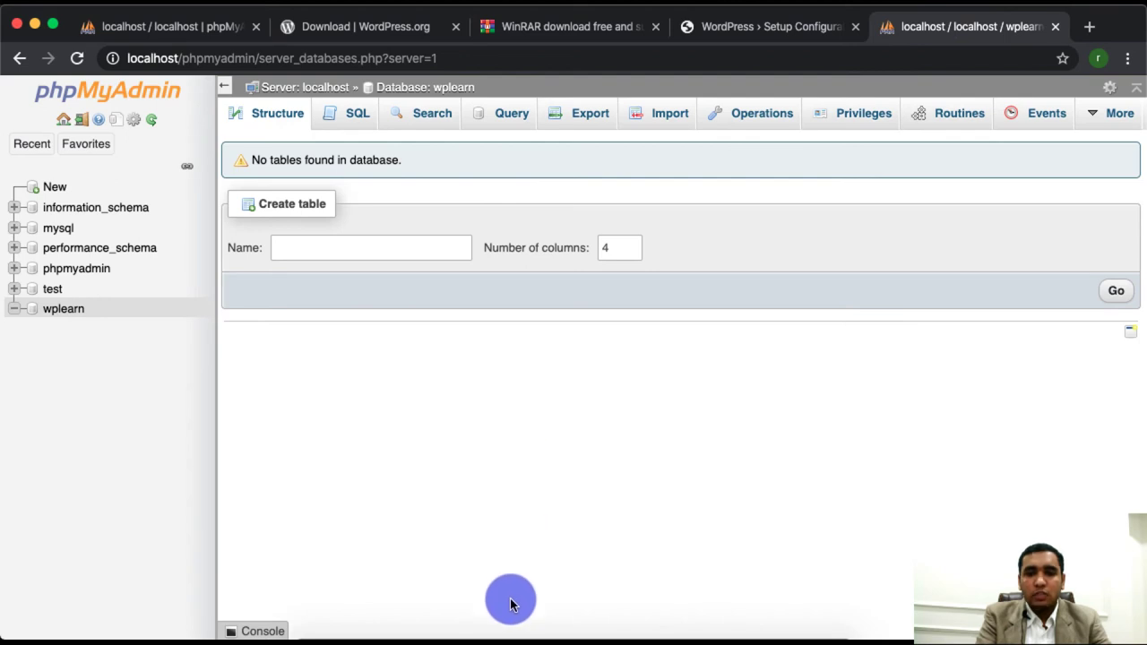
pyautogui.click(748, 32)
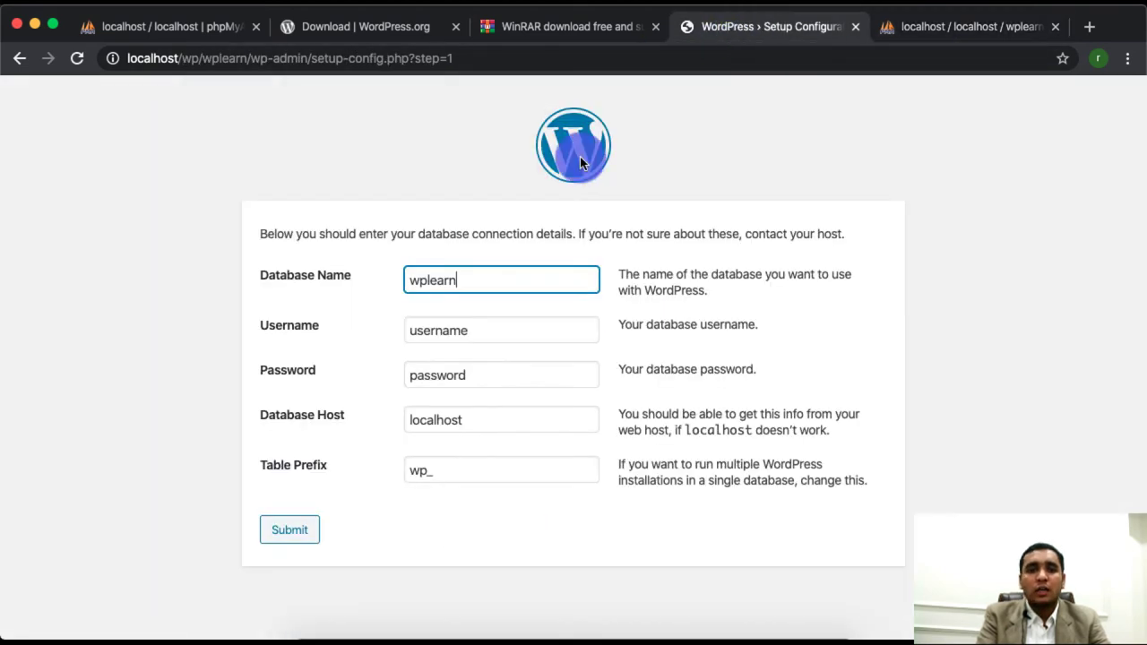
# - Set the database username to root with a blank password and submit the connection details
pyautogui.doubleClick(466, 329)
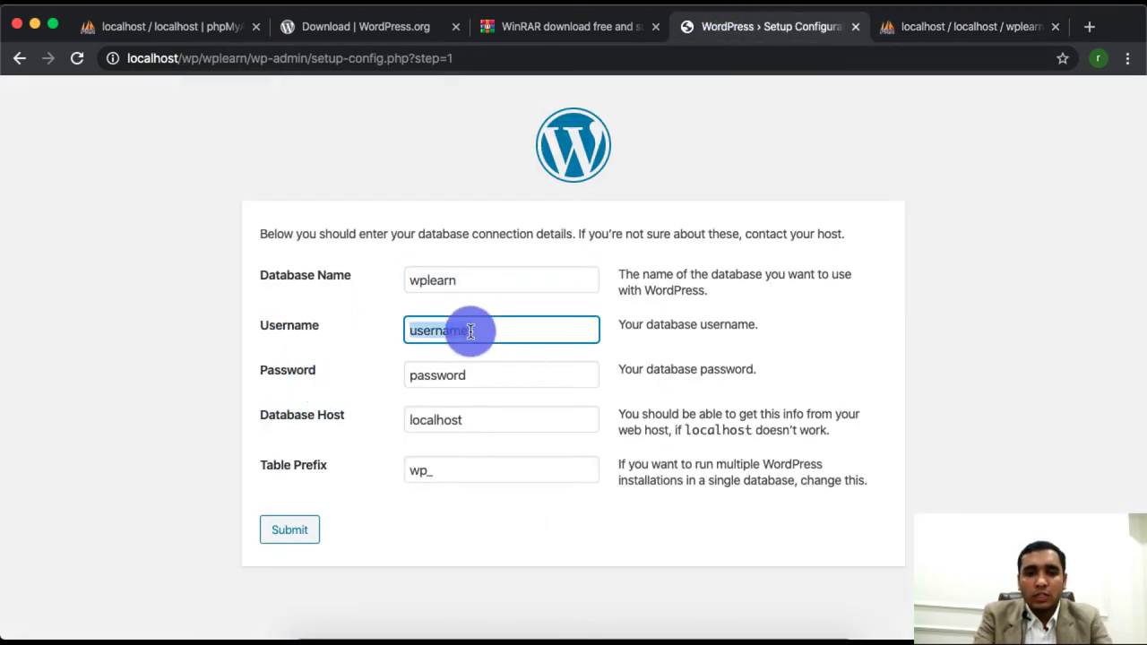
pyautogui.write('root')
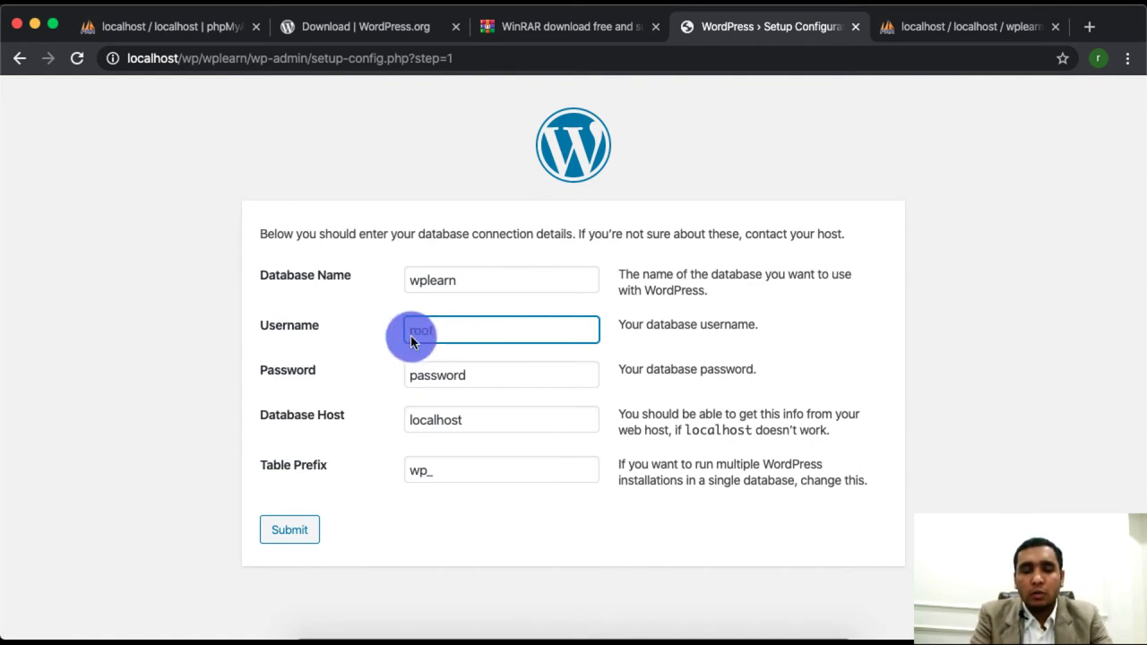
pyautogui.click(489, 378)
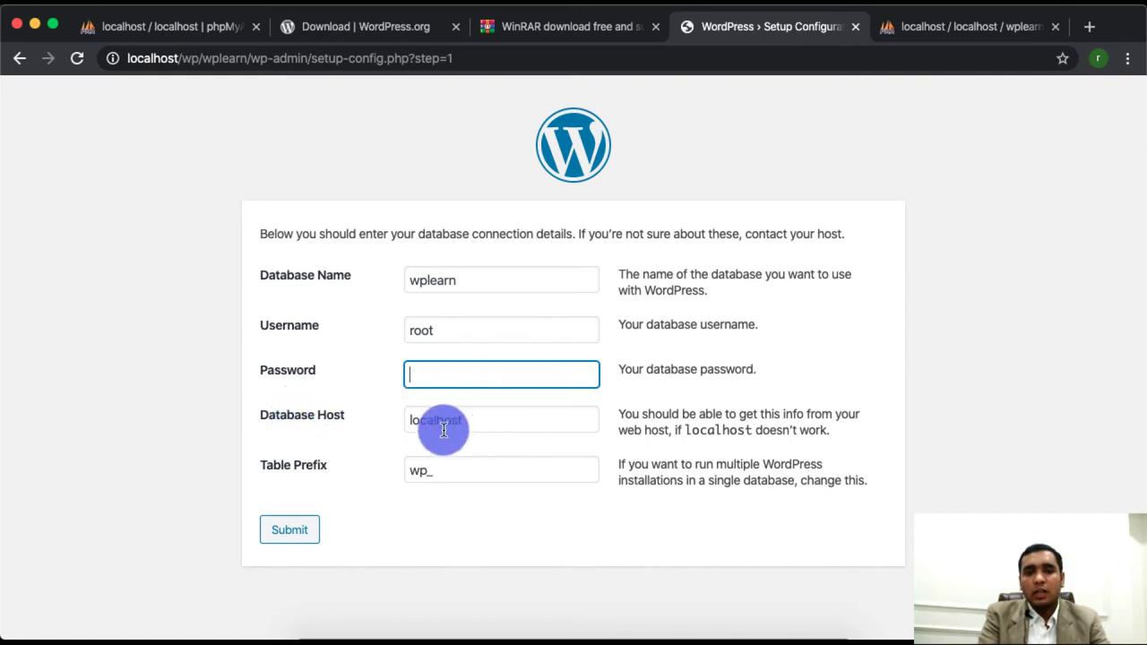
pyautogui.click(425, 473)
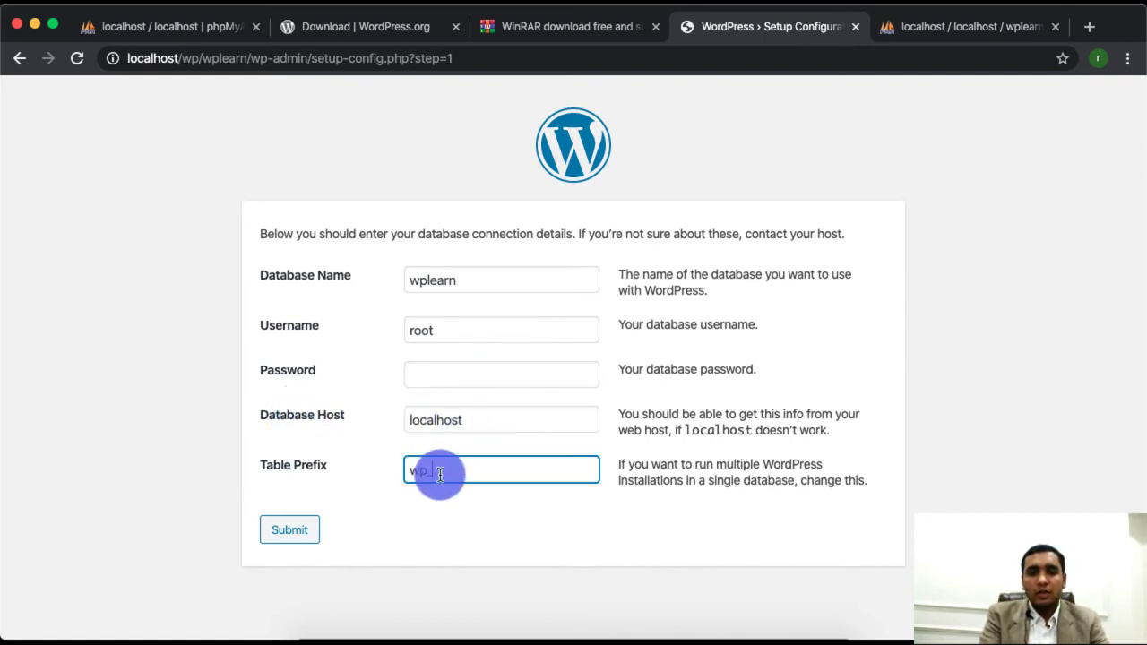
pyautogui.click(291, 533)
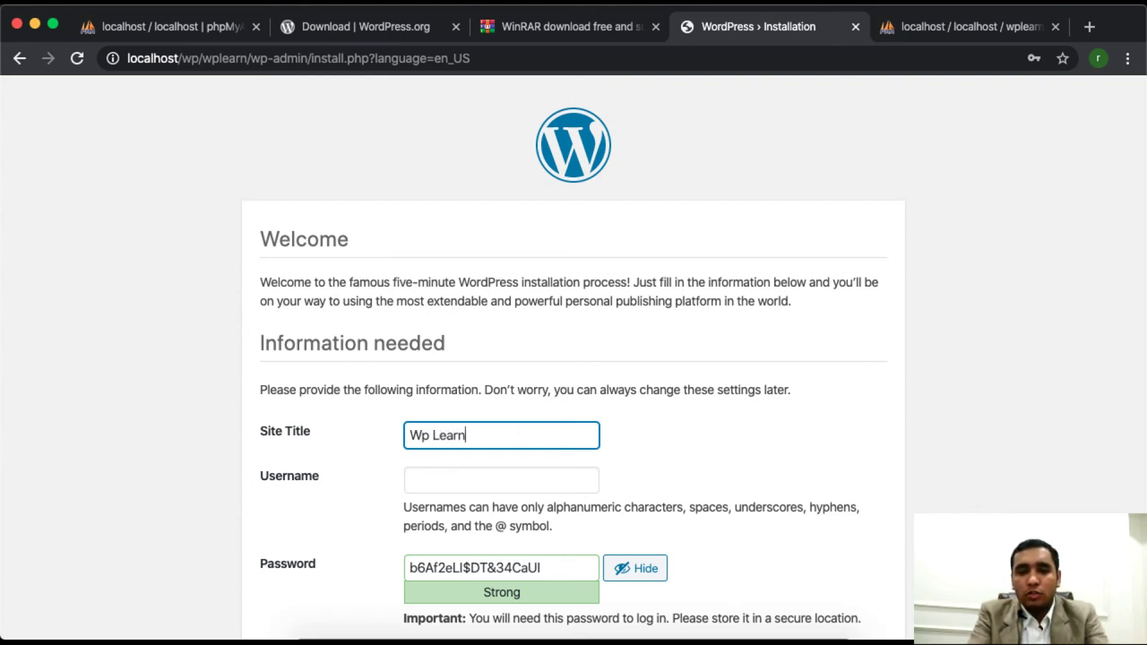
# - Set the username to admin, replace the generated password with a short one, and confirm the weak password
pyautogui.click(490, 487)
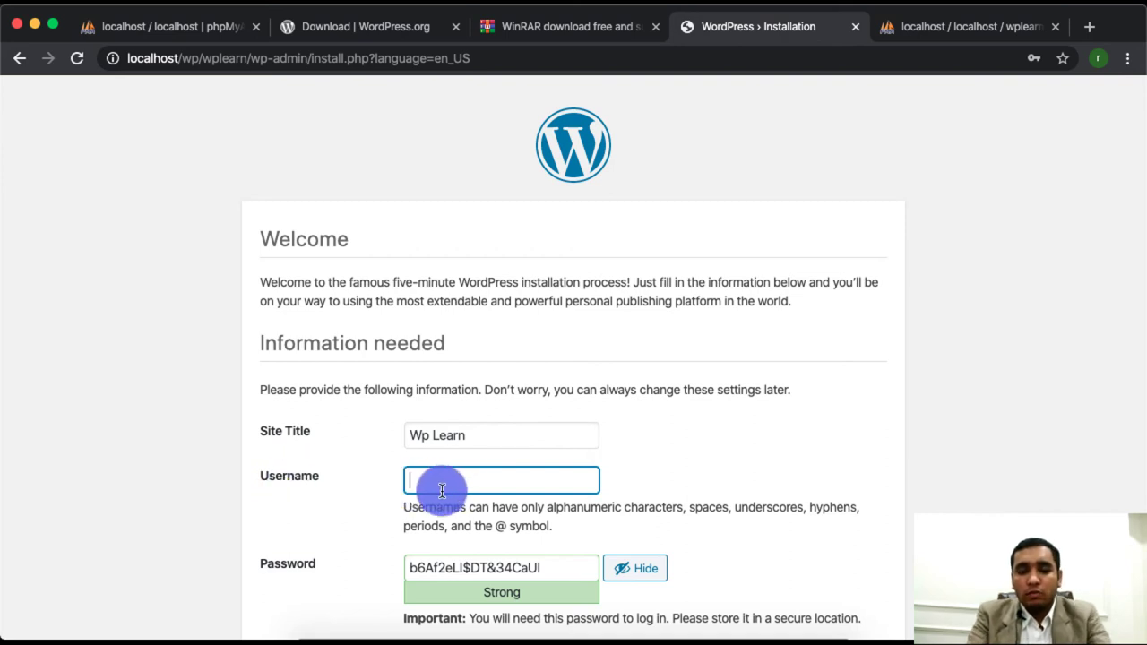
pyautogui.write('admin')
pyautogui.tripleClick(501, 568)
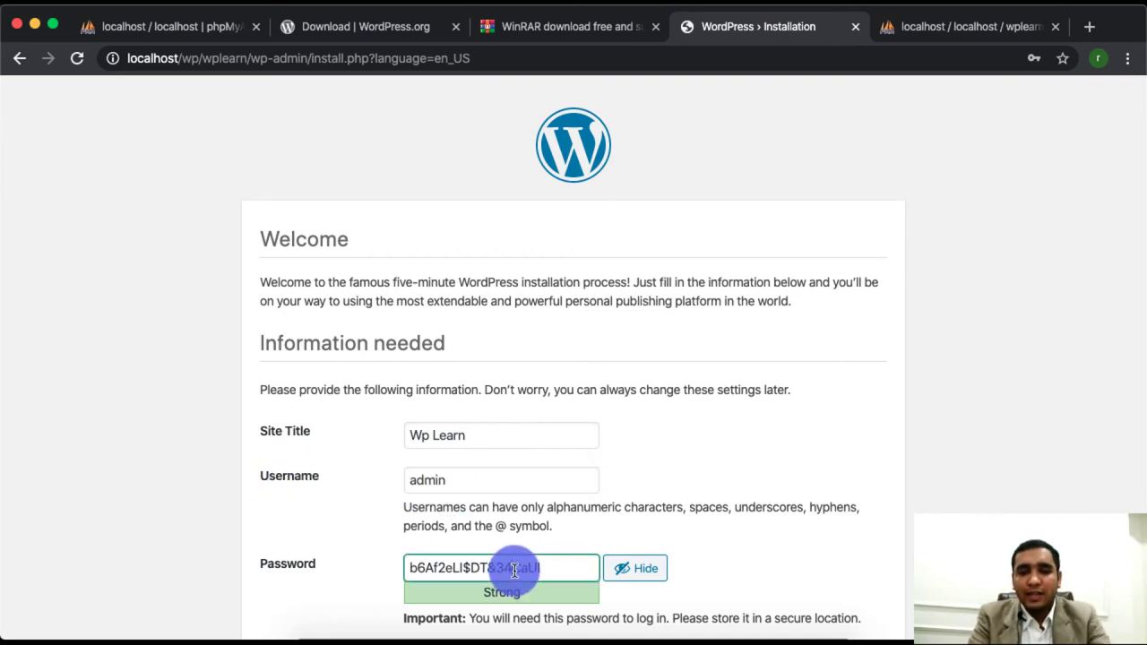
pyautogui.write('admin')
pyautogui.doubleClick(435, 481)
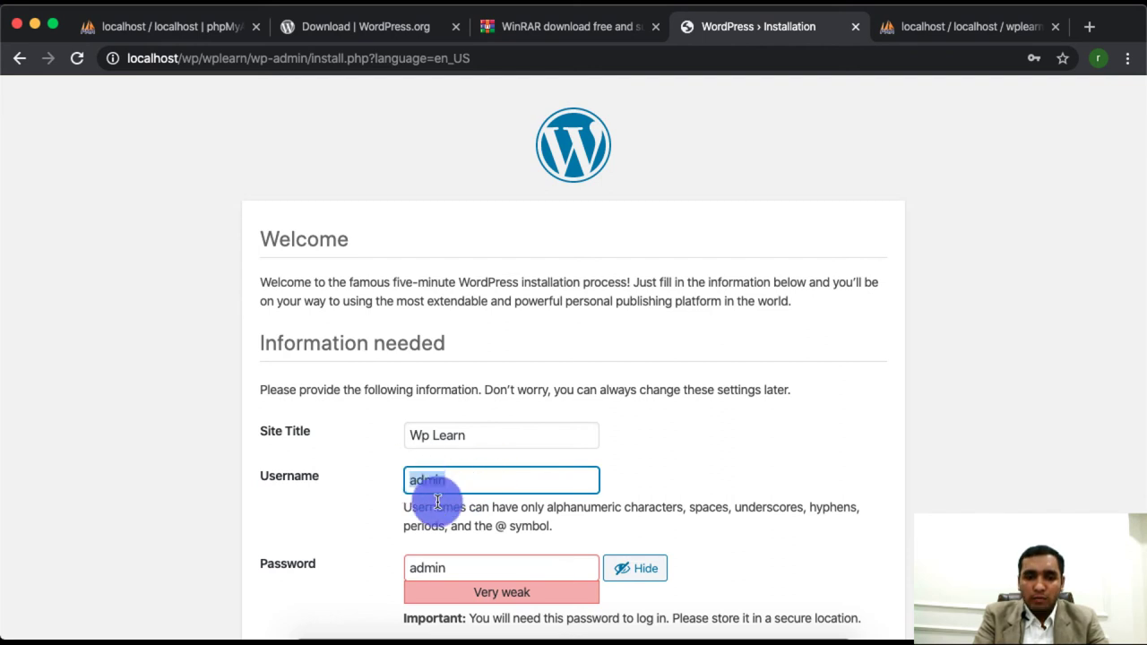
pyautogui.scroll(-2, 274, 571)
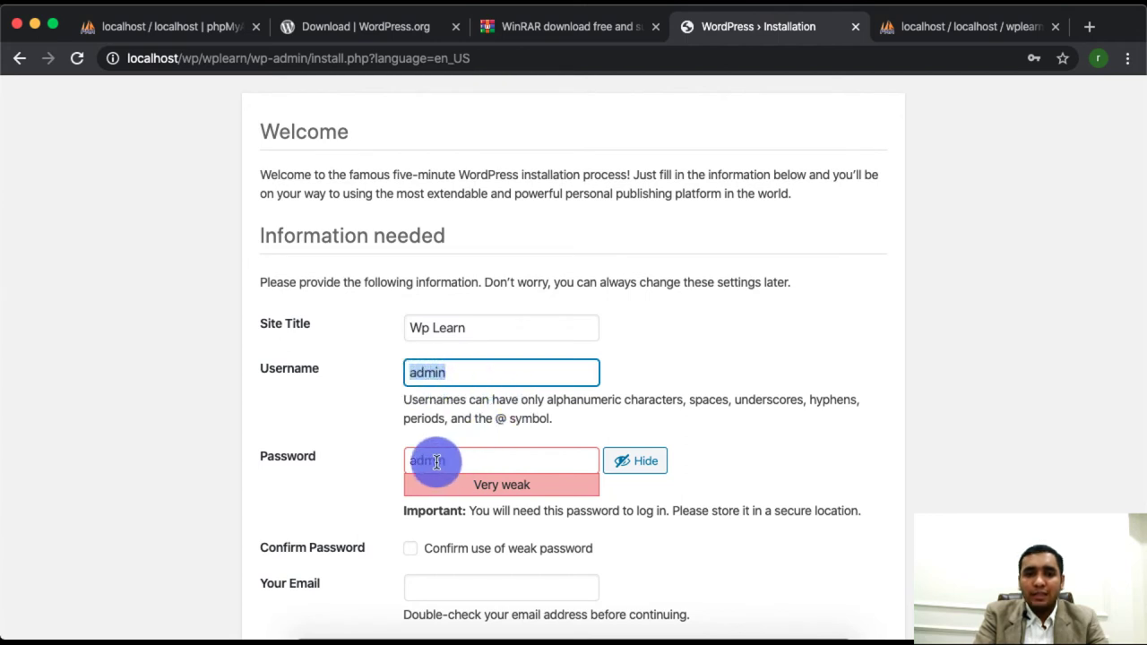
pyautogui.doubleClick(475, 462)
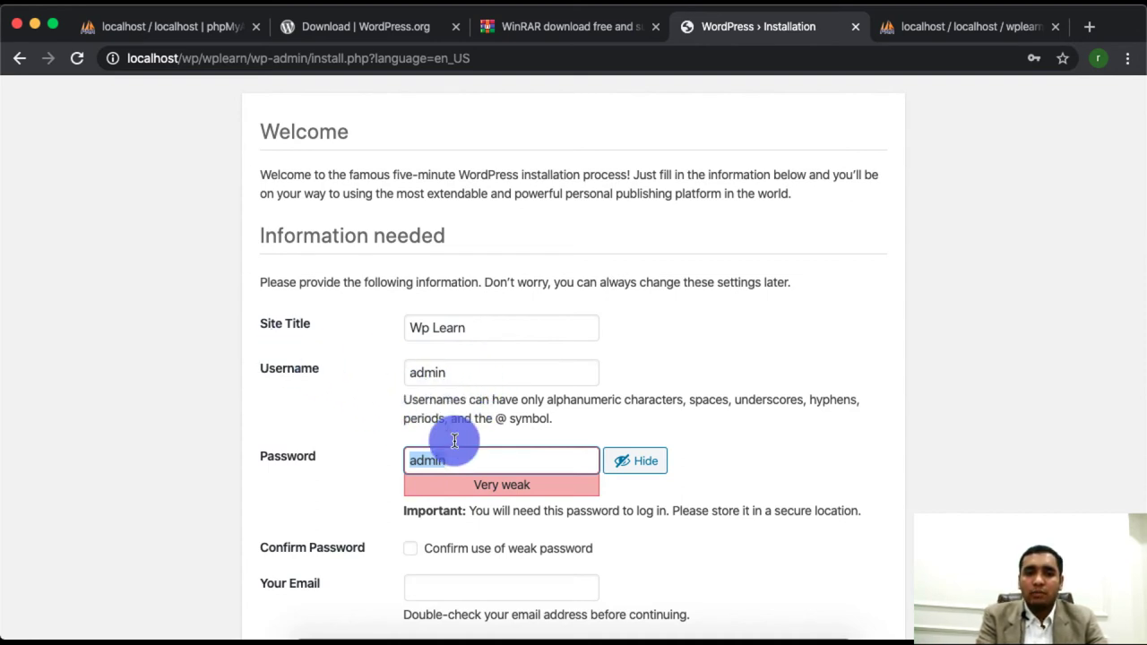
pyautogui.scroll(-2, 457, 508)
pyautogui.scroll(-1, 457, 508)
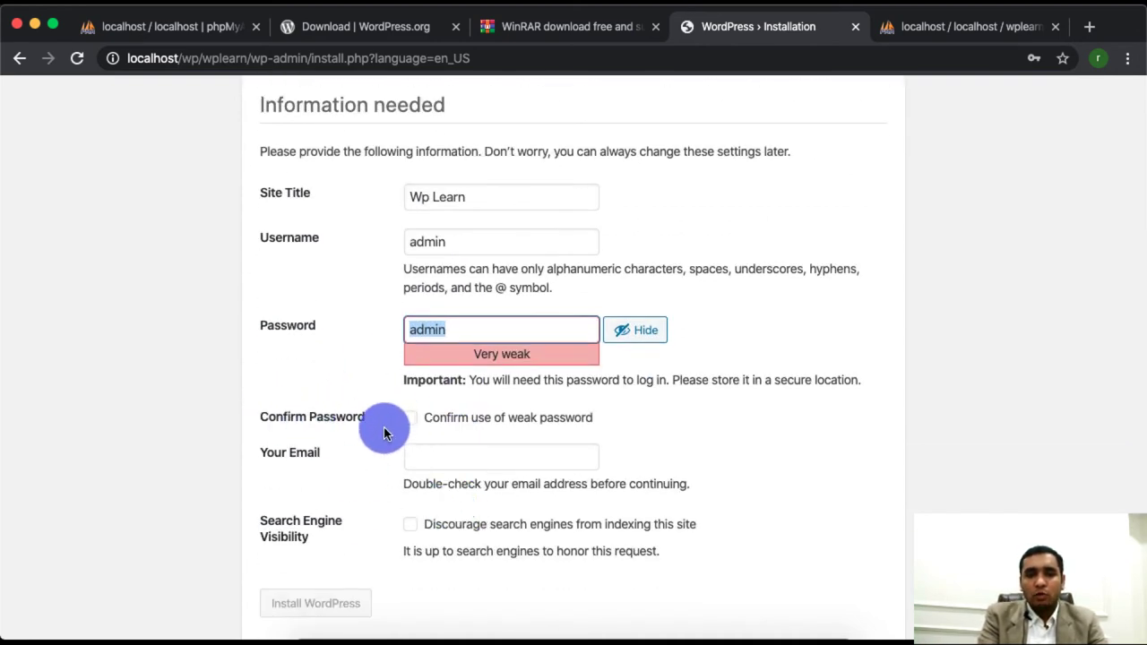
pyautogui.click(411, 419)
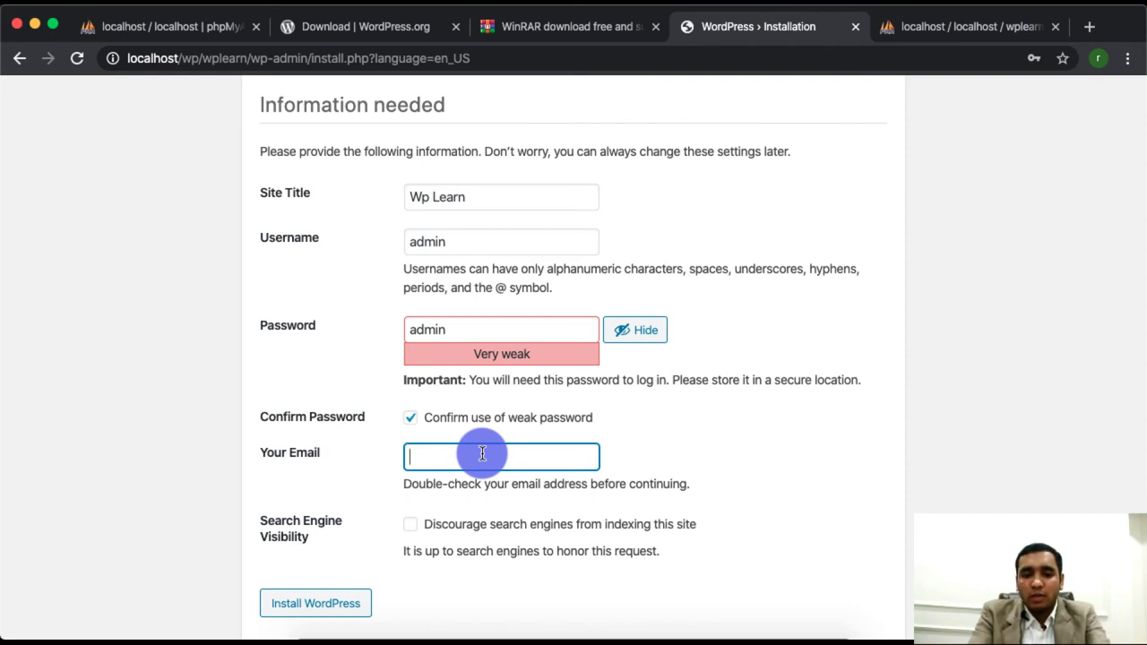
# - Fill in the admin e-mail address and review the username, password and e-mail entries
pyautogui.write('admin@demo.com')
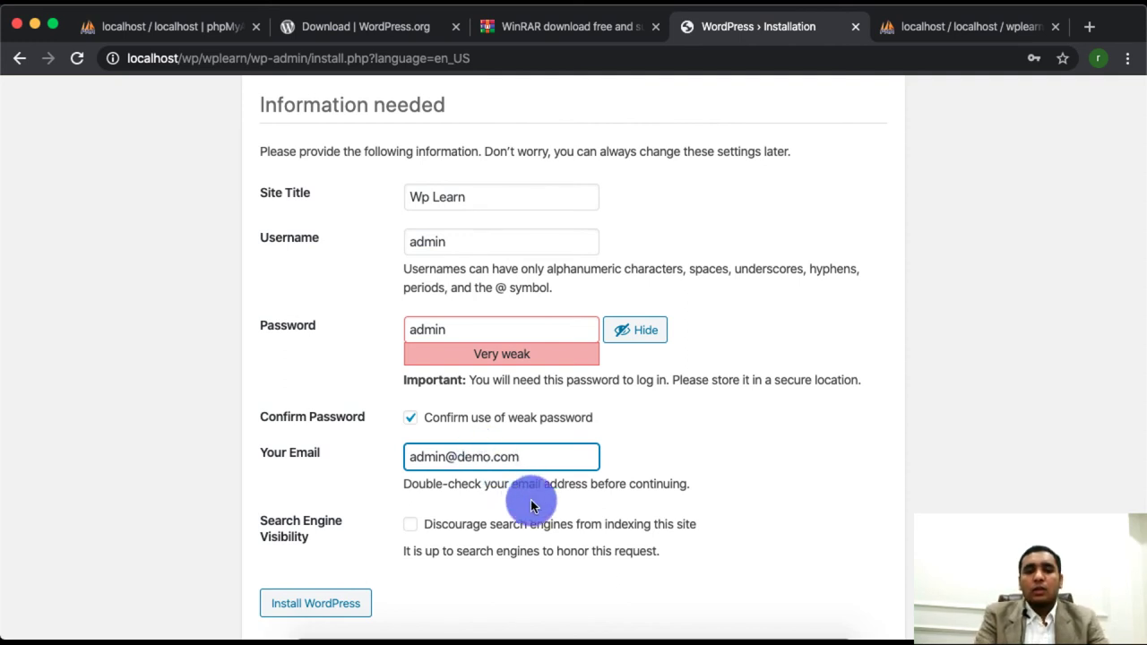
pyautogui.scroll(-1, 515, 502)
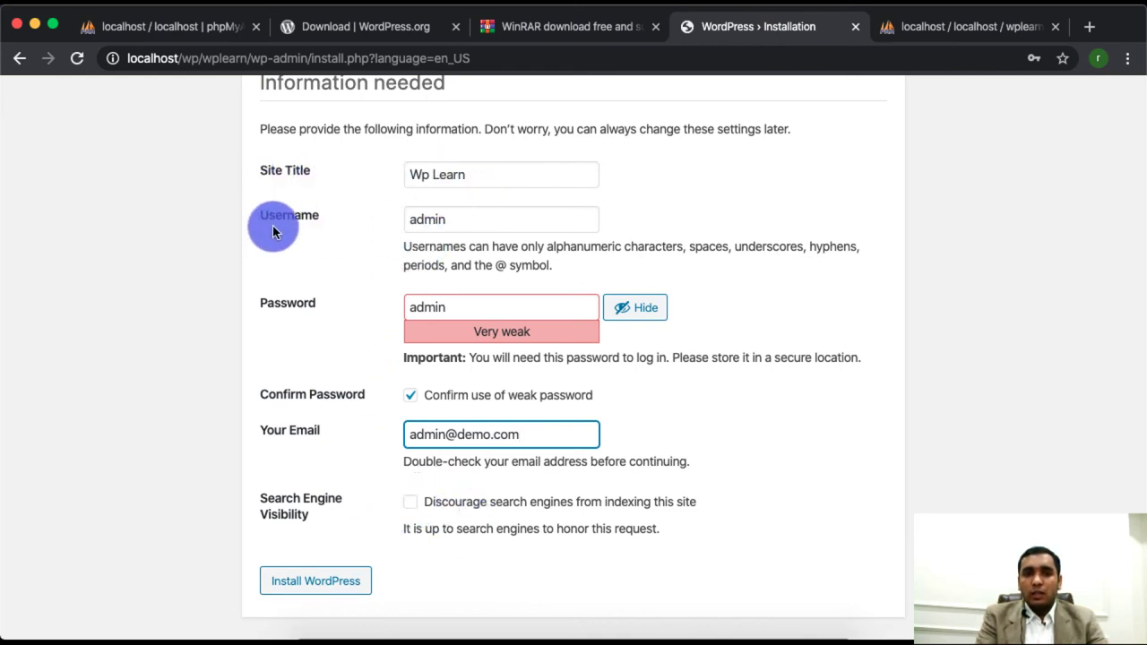
pyautogui.doubleClick(442, 224)
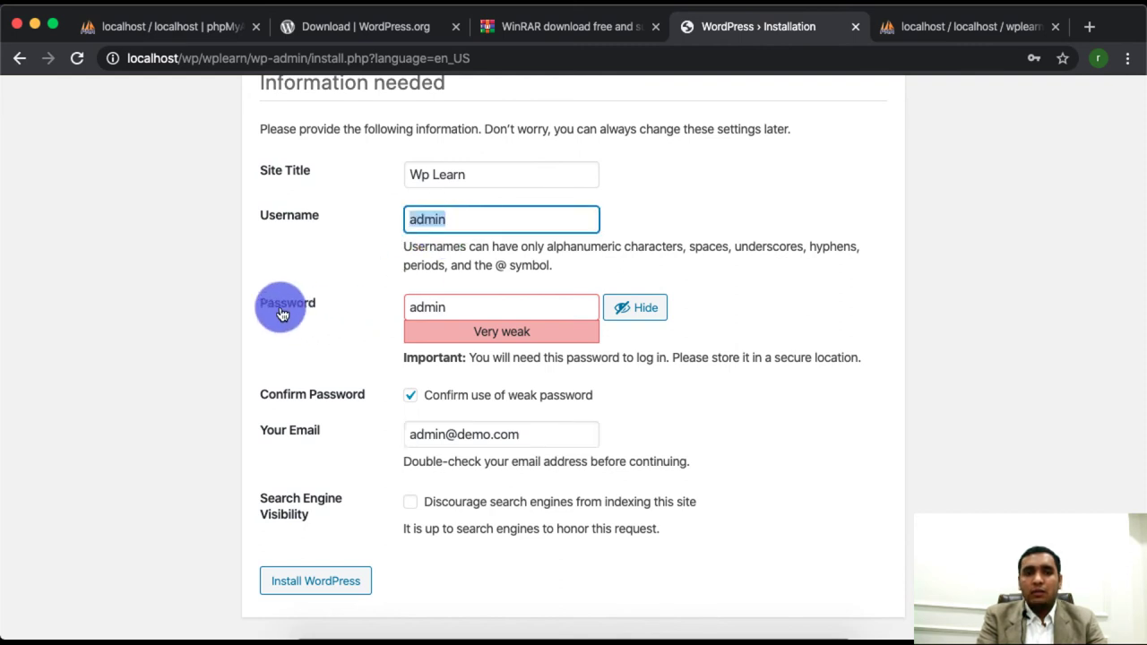
pyautogui.click(445, 305)
pyautogui.doubleClick(445, 305)
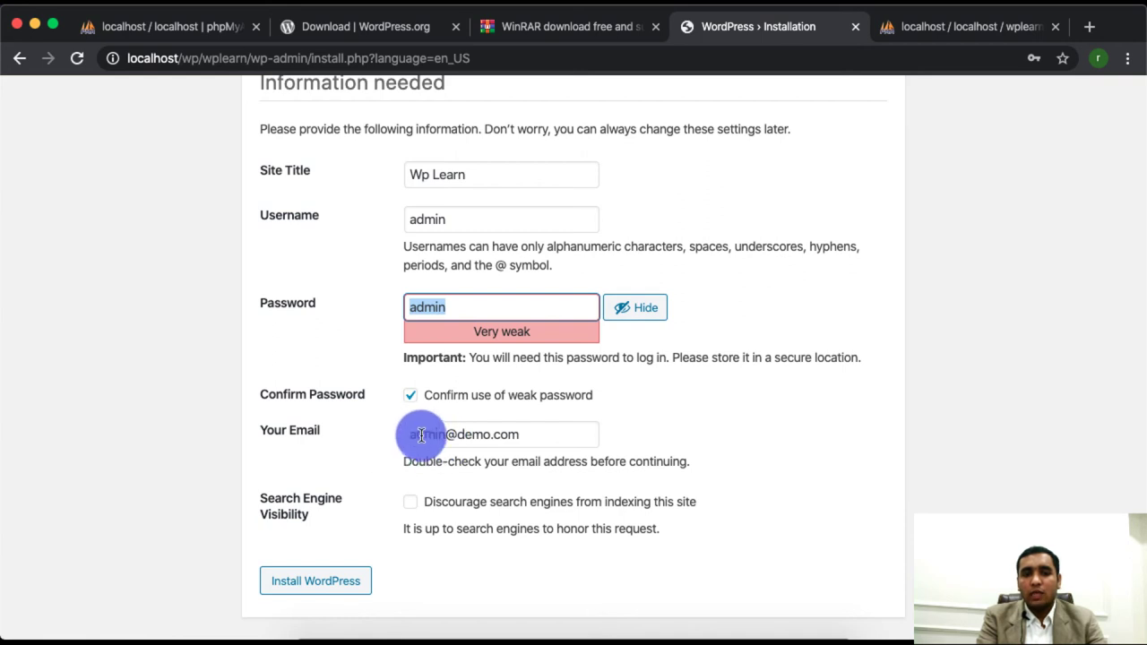
pyautogui.doubleClick(432, 434)
pyautogui.click(432, 434)
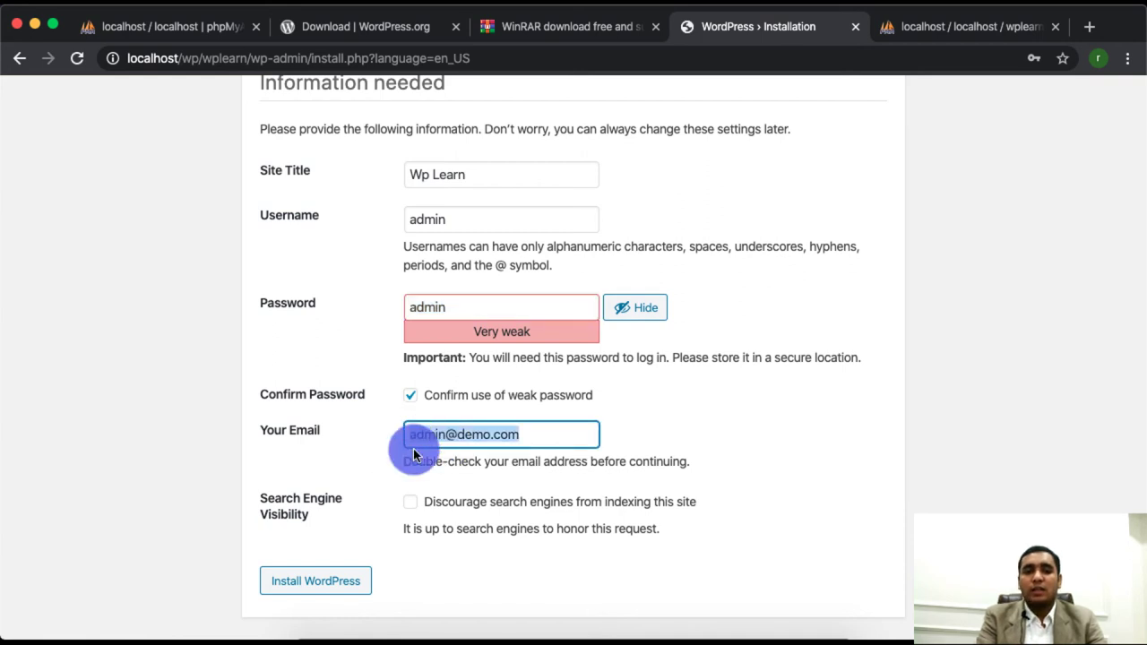
# - Run Install WordPress, then go to the wplearn database tab in phpMyAdmin
pyautogui.click(302, 583)
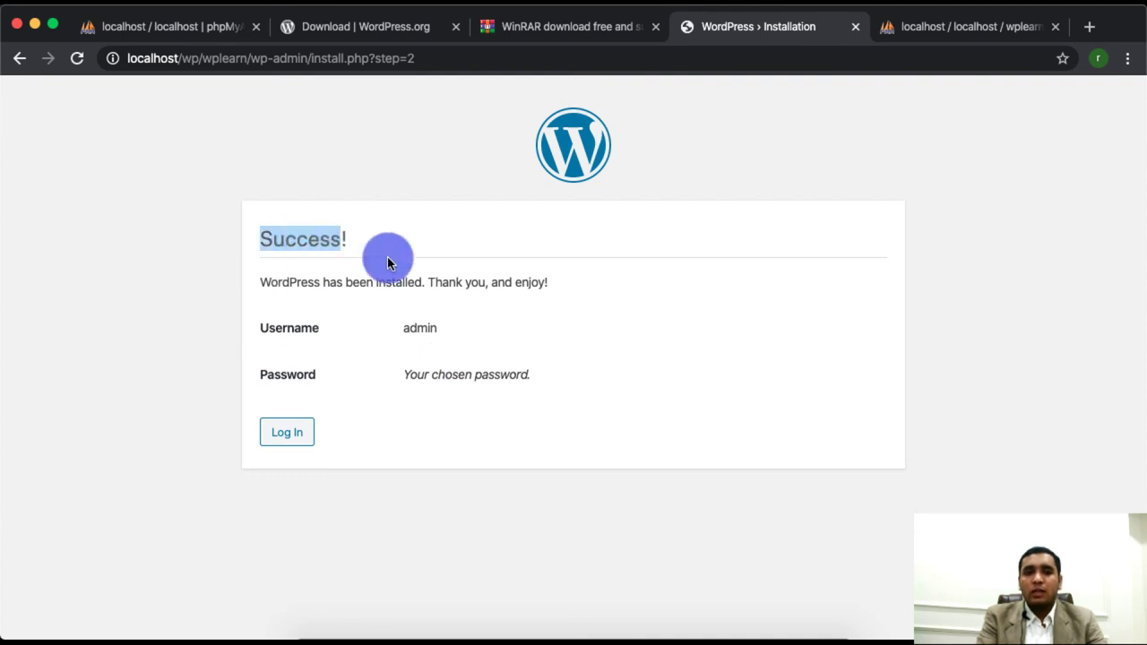
pyautogui.click(943, 32)
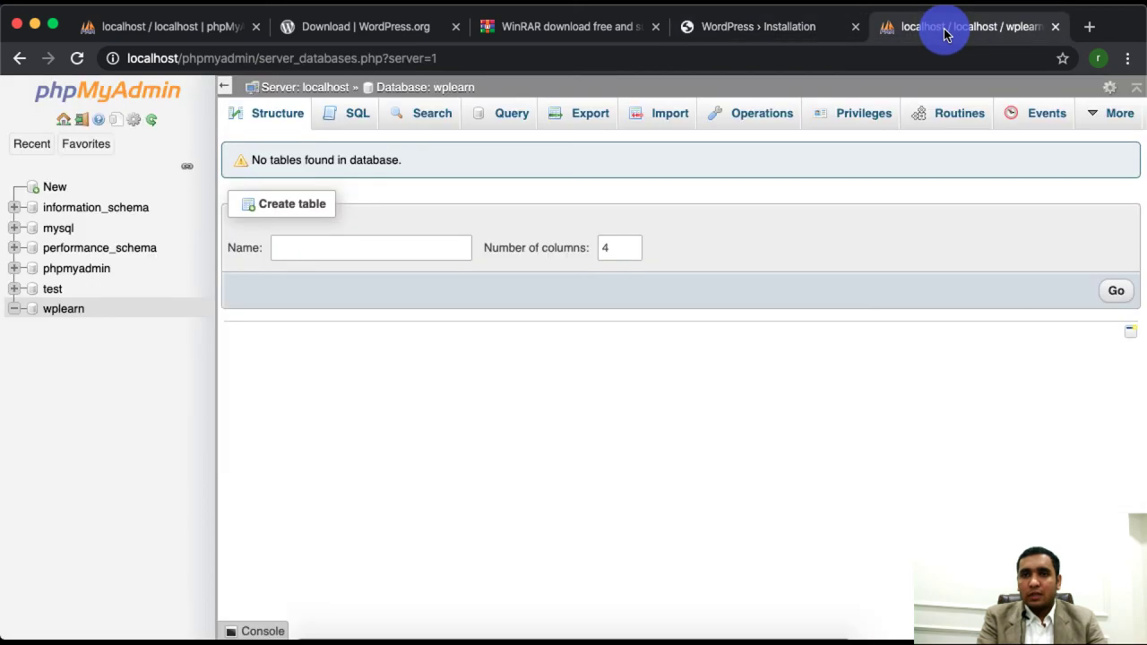
# - Refresh wplearn to see its 12 new WordPress tables, then return to the WordPress tab
pyautogui.click(65, 311)
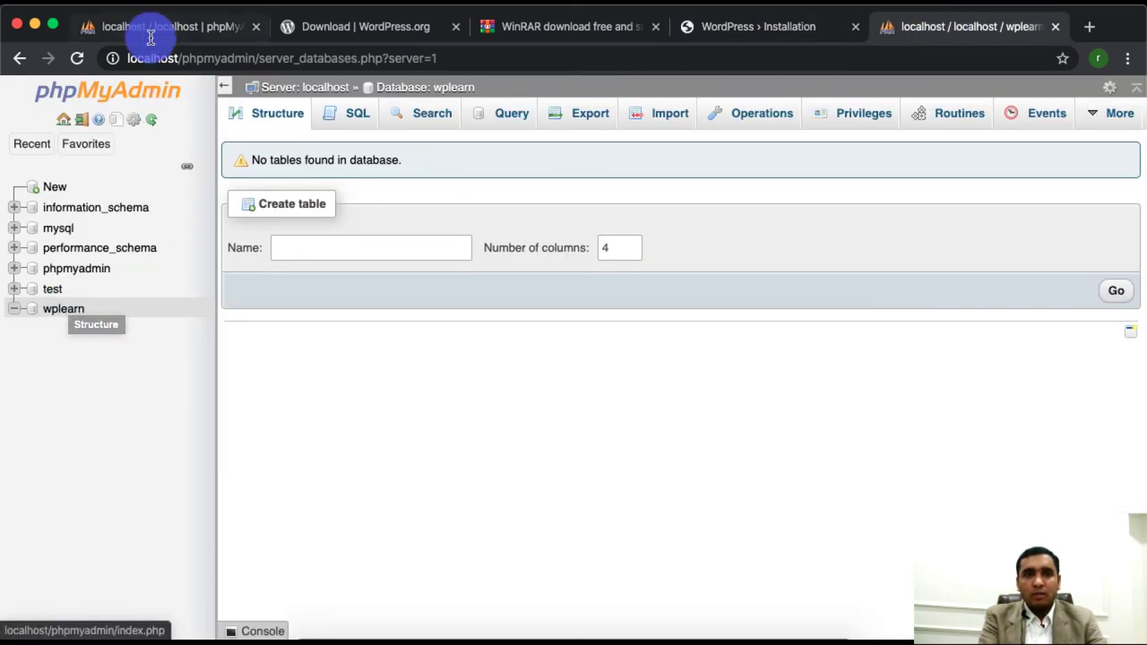
pyautogui.click(251, 57)
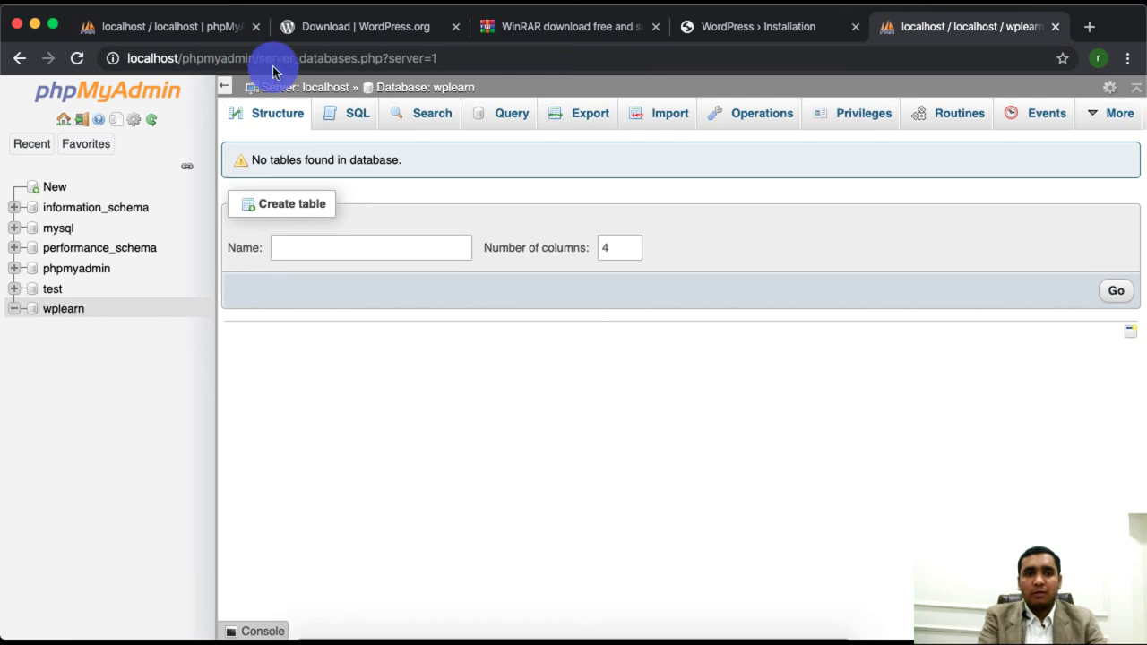
pyautogui.click(65, 310)
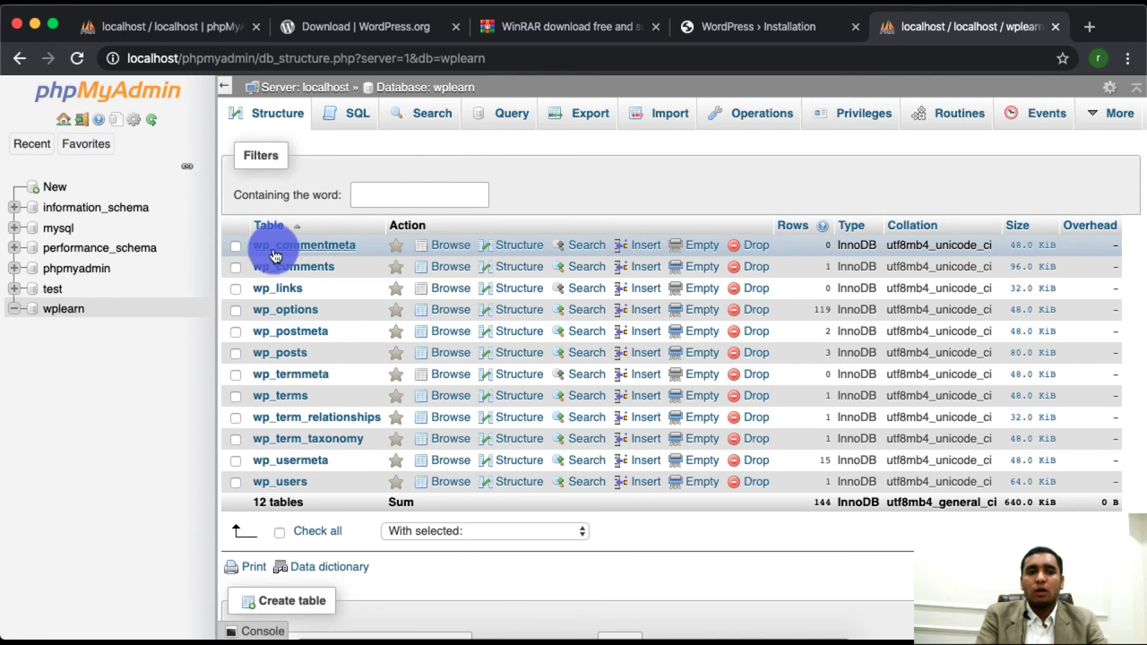
pyautogui.hotkey('ctrl', 'shift', 'Tab')
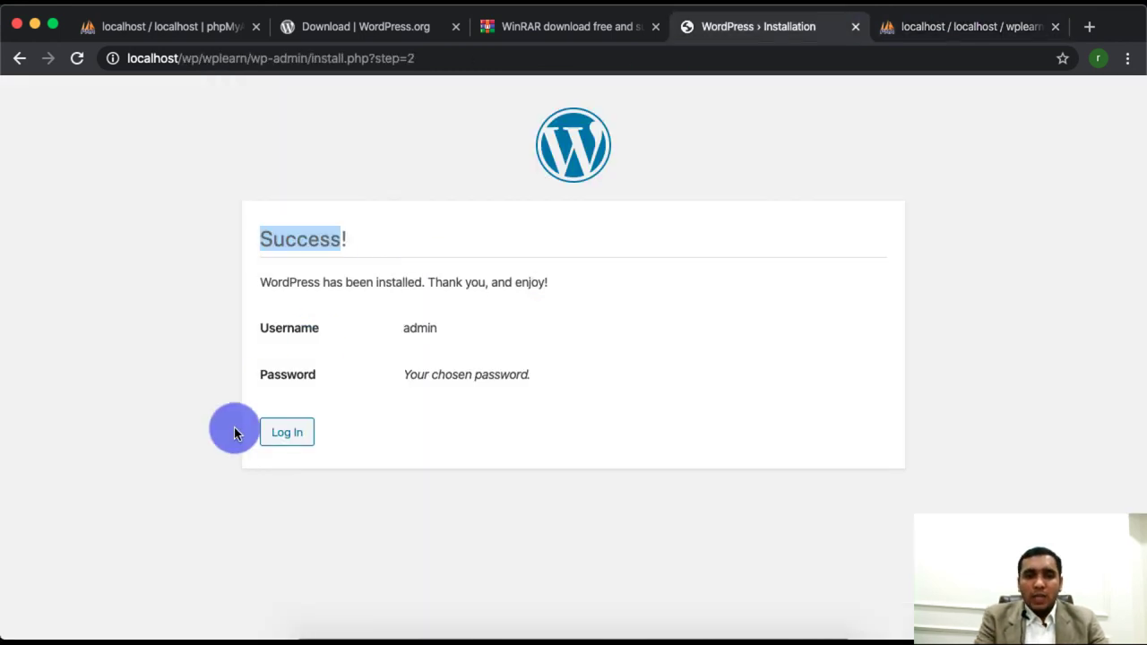
# - Log in as admin with the account password and Remember Me ticked
pyautogui.click(287, 436)
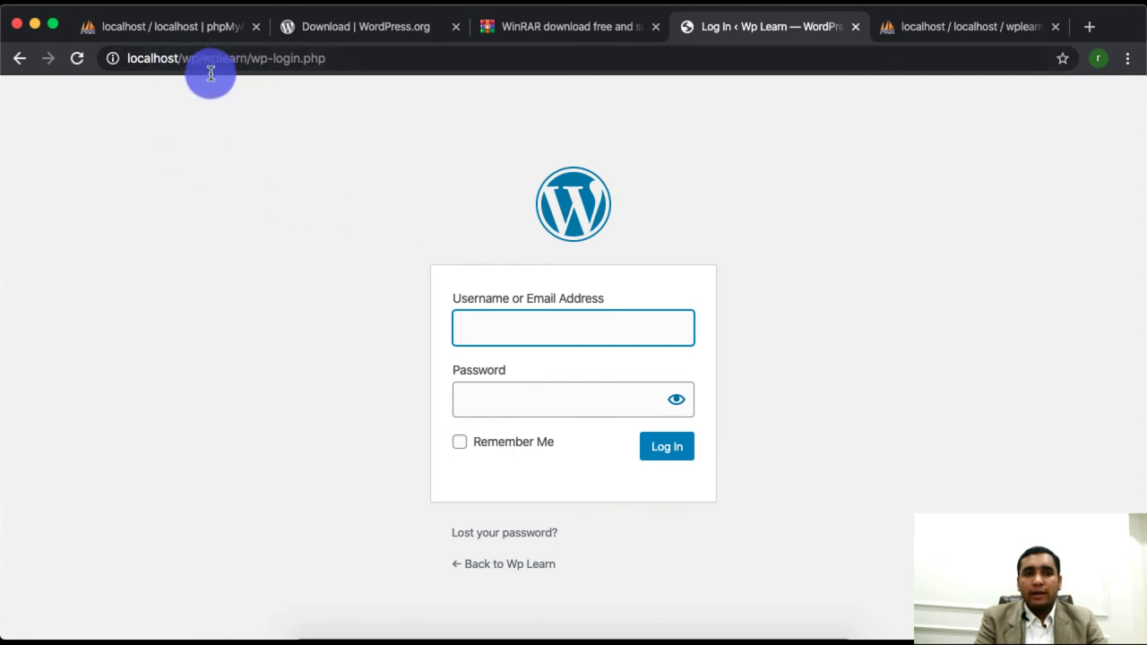
pyautogui.click(516, 326)
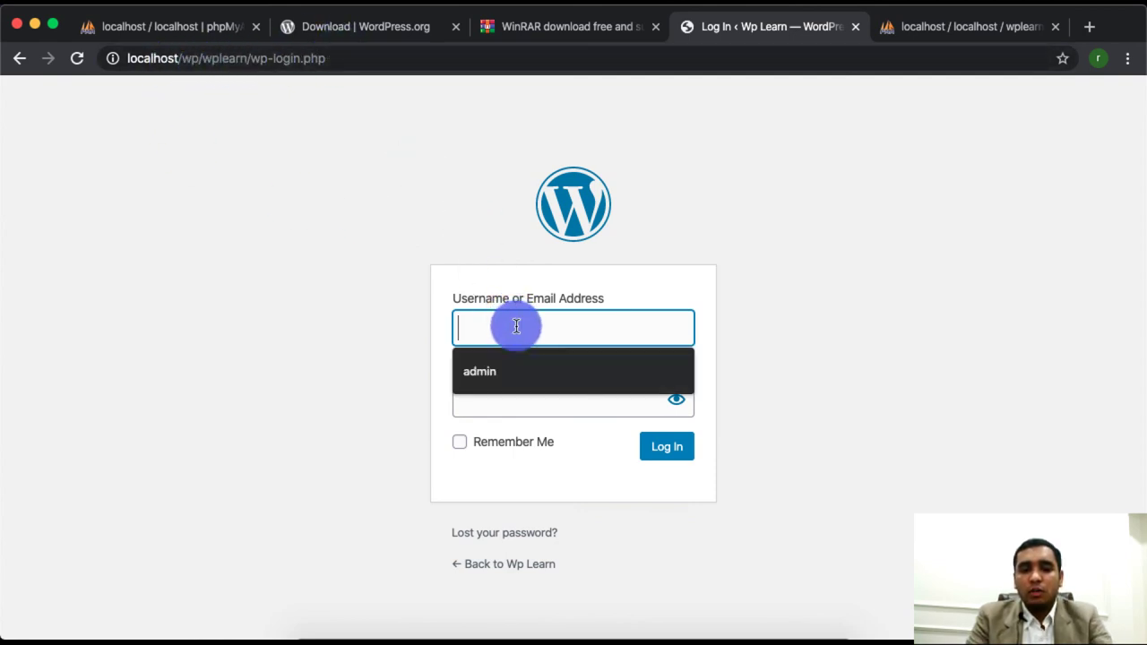
pyautogui.write('admin')
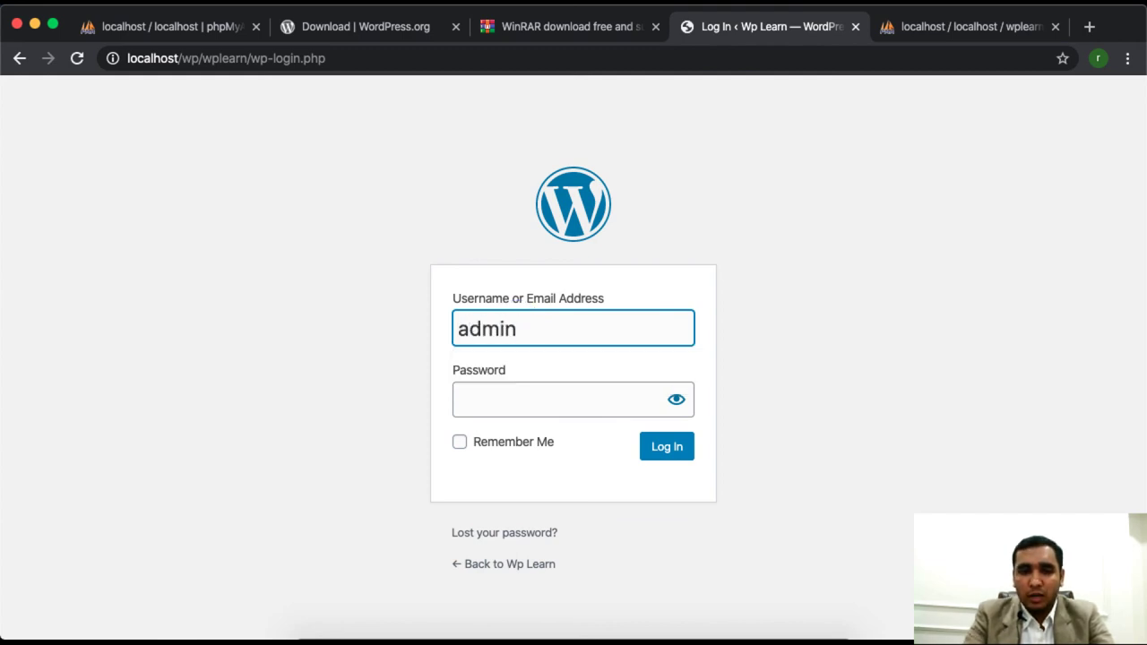
pyautogui.press('Tab')
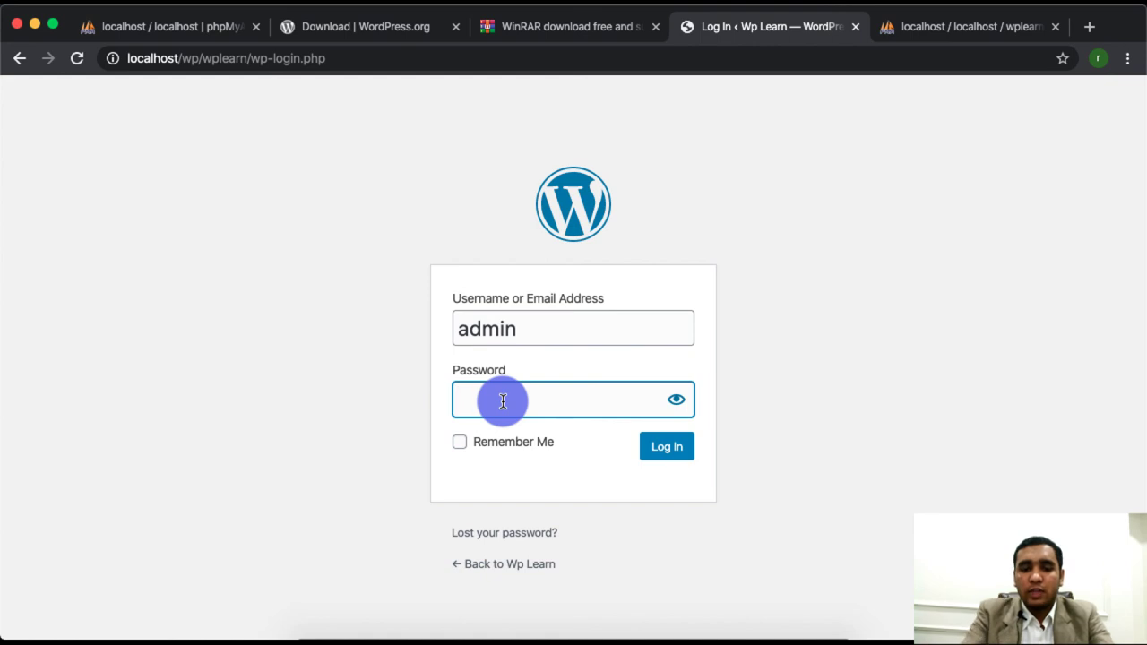
pyautogui.write('admin')
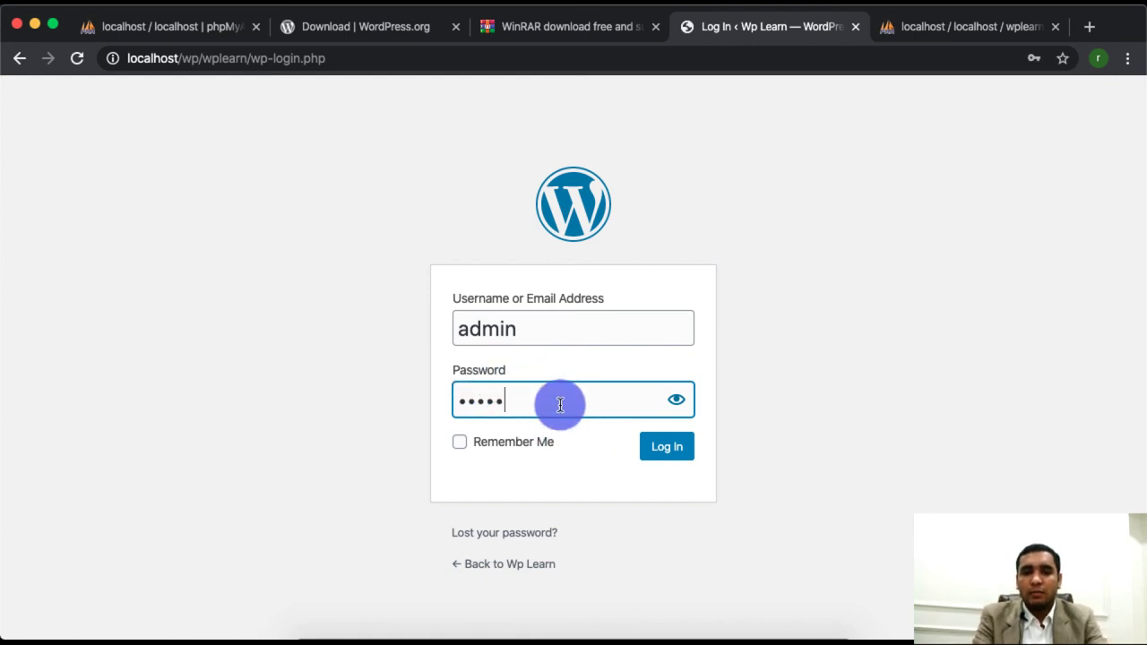
pyautogui.click(507, 449)
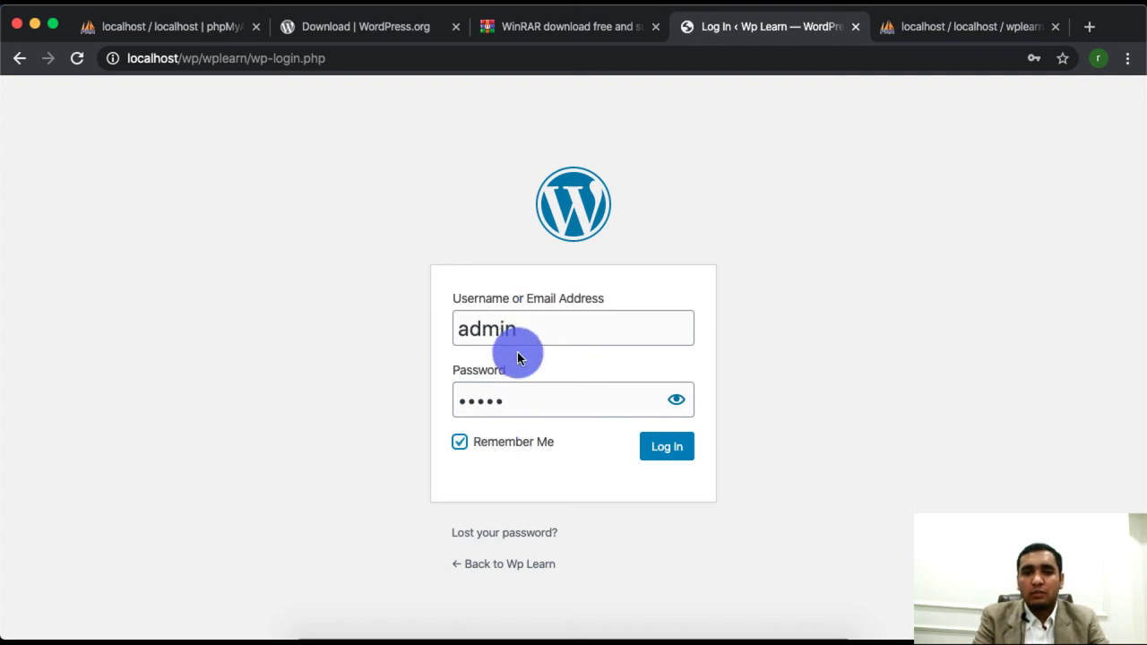
pyautogui.click(674, 457)
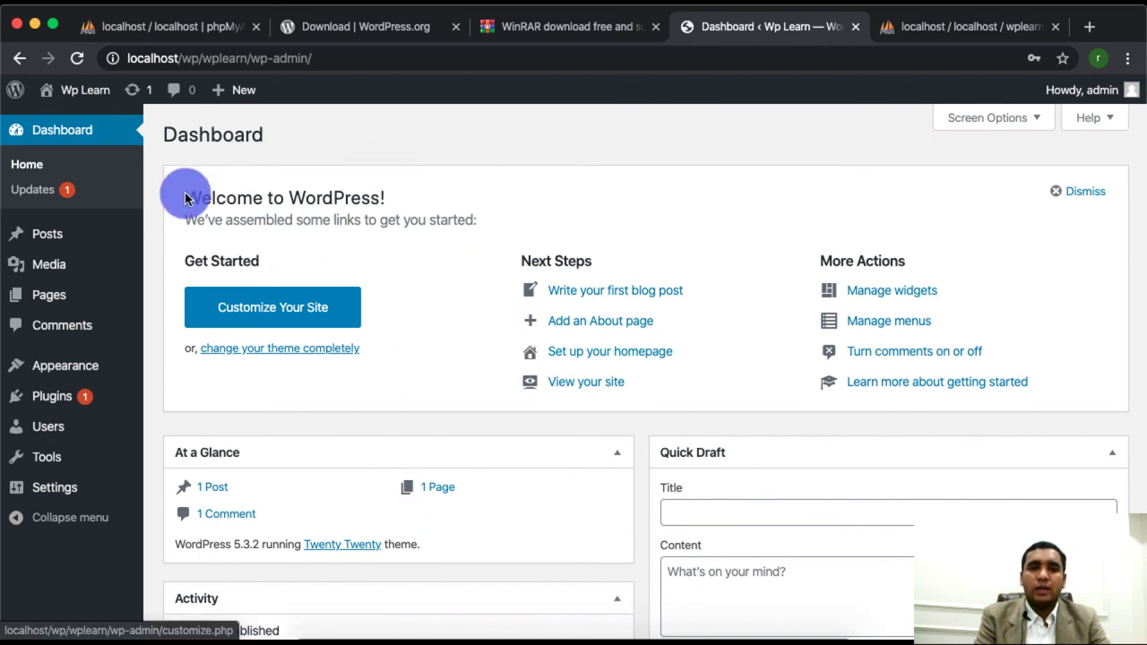
pyautogui.doubleClick(232, 139)
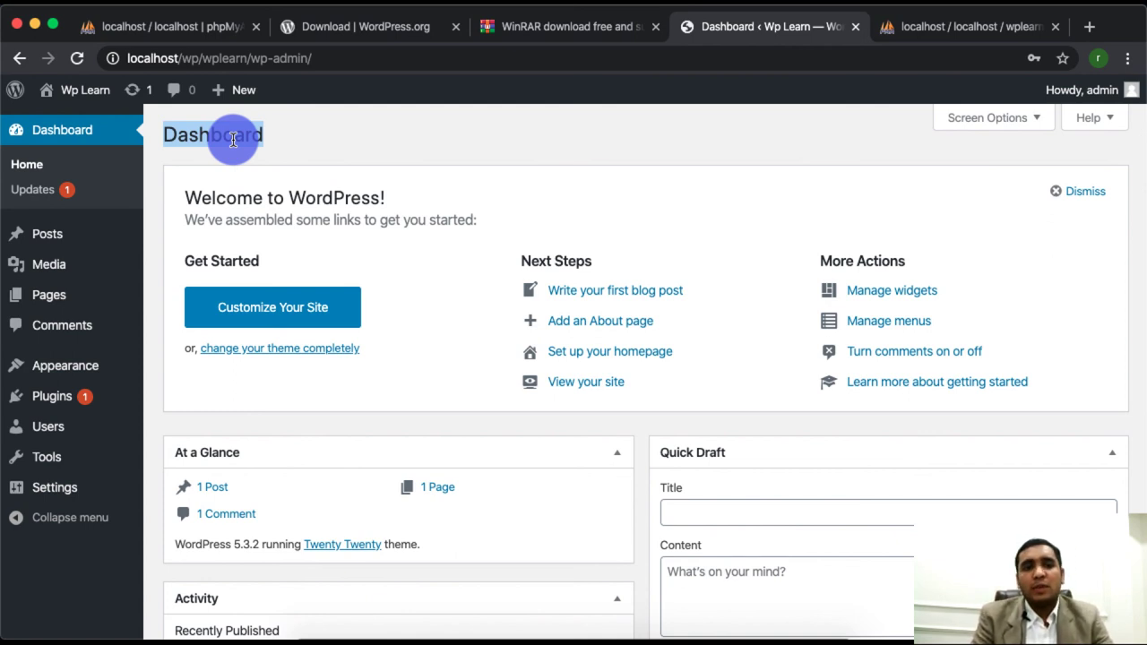
pyautogui.click(672, 173)
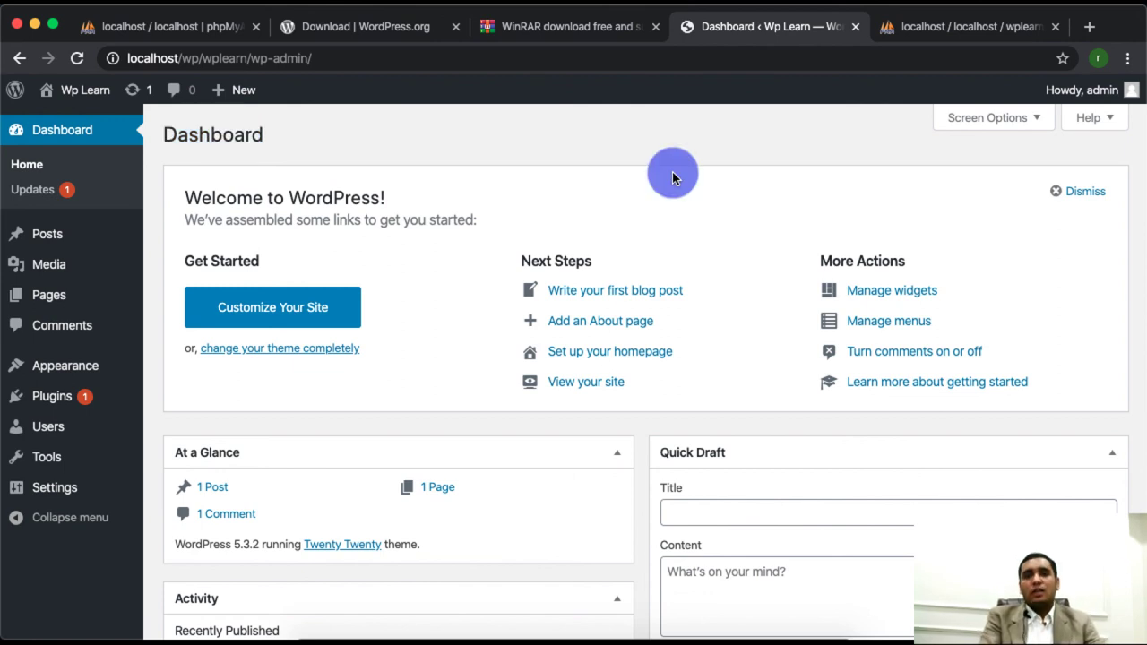